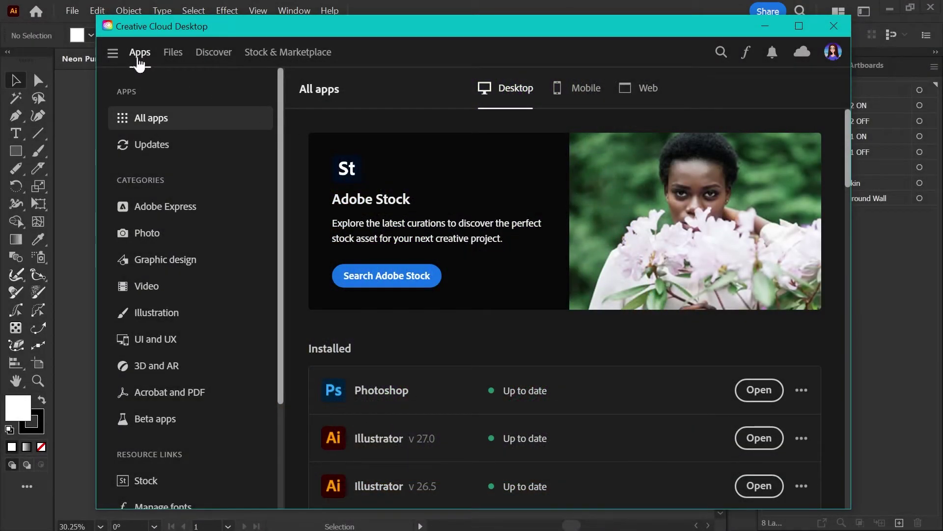
Search the marketplace plugins for 'gif', review the GIFStudio plugin page, then close Creative Cloud.
{"action": "left_click", "coordinate": [285, 57]}
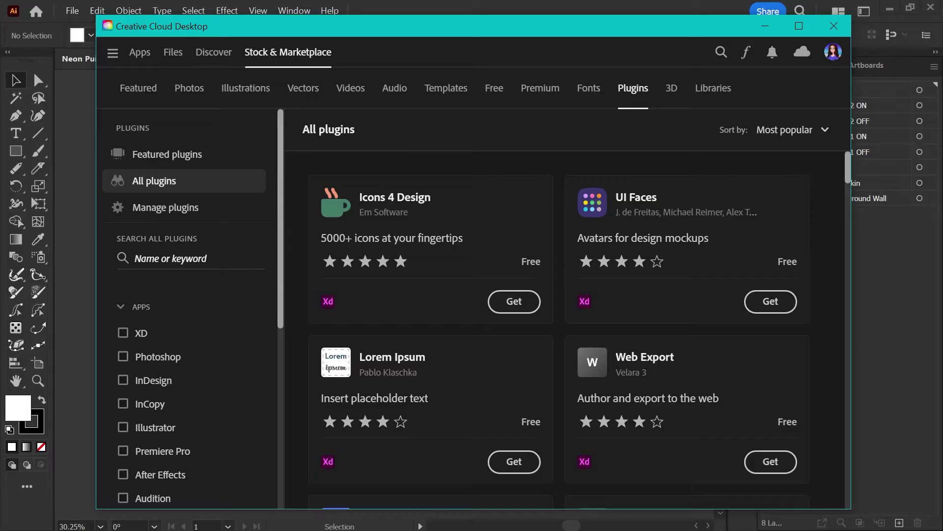
{"action": "left_click", "coordinate": [172, 258]}
{"action": "type", "text": "gif"}
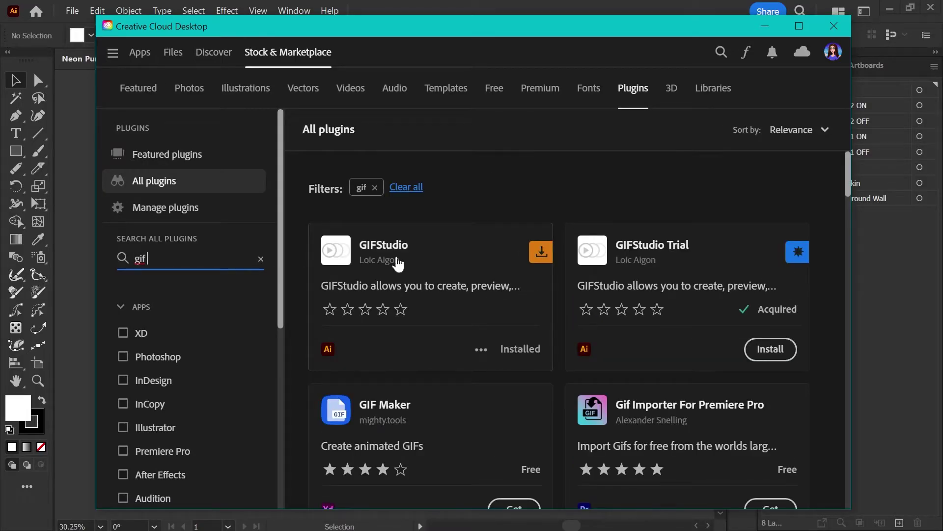
{"action": "left_click", "coordinate": [447, 263]}
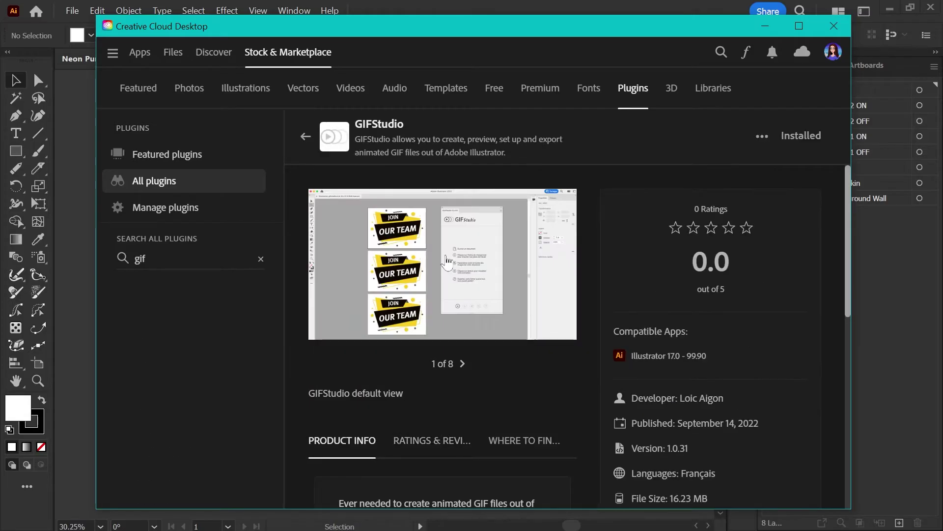
{"action": "scroll", "coordinate": [627, 276], "scroll_direction": "down", "scroll_amount": 7}
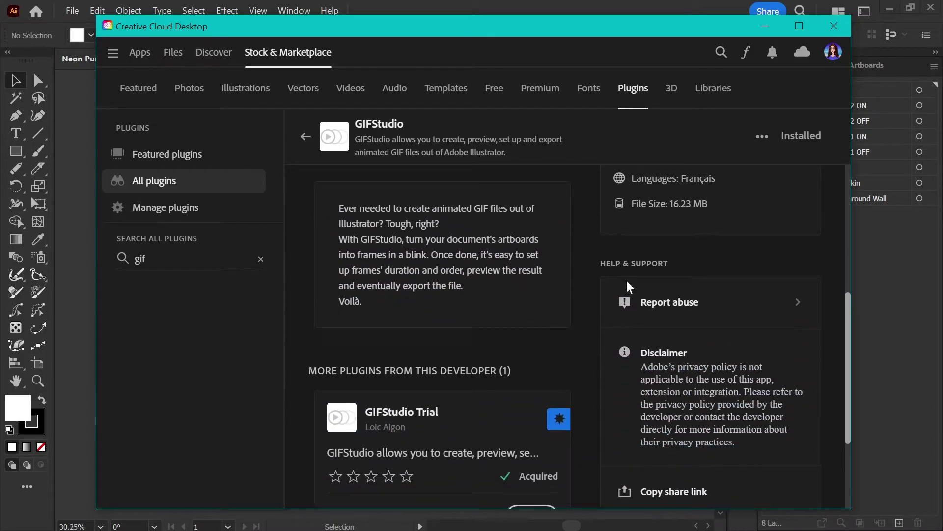
{"action": "scroll", "coordinate": [628, 290], "scroll_direction": "up", "scroll_amount": 6}
{"action": "scroll", "coordinate": [627, 293], "scroll_direction": "up", "scroll_amount": 2}
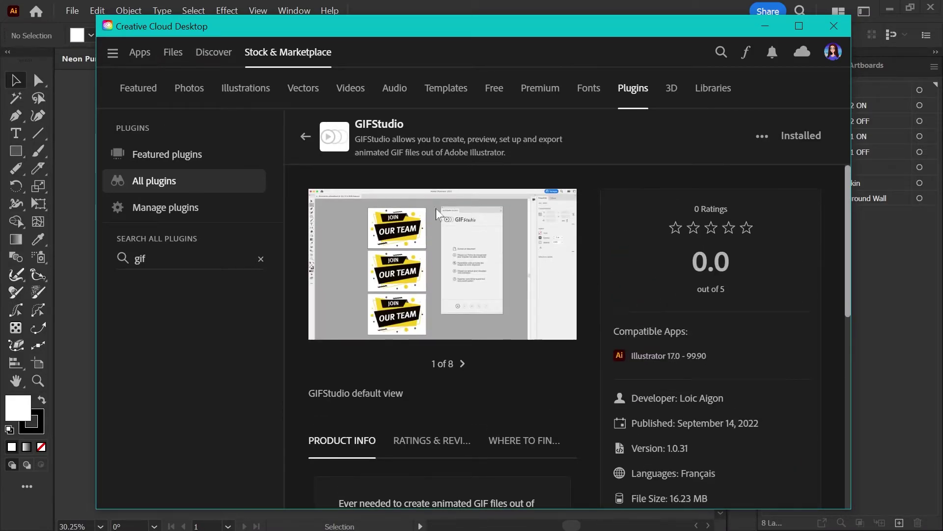
{"action": "left_click", "coordinate": [833, 25]}
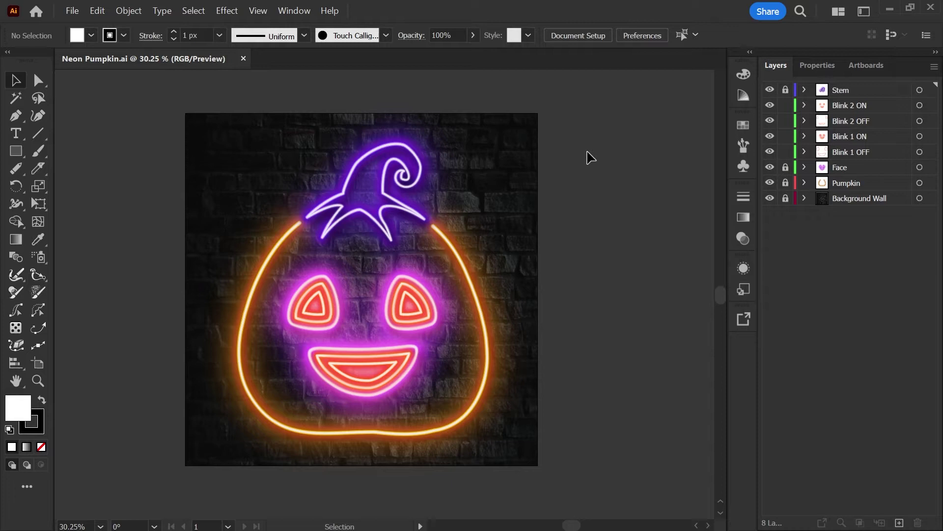
{"action": "left_click", "coordinate": [293, 12]}
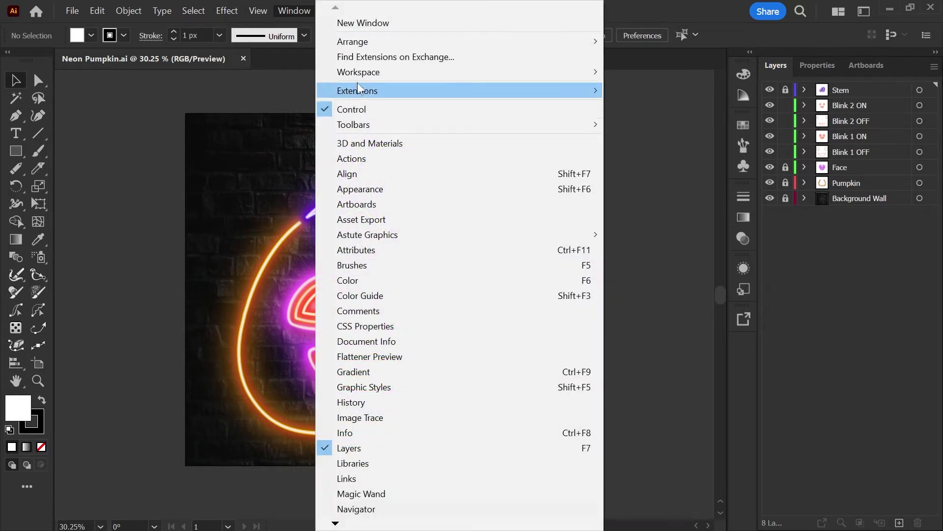
{"action": "mouse_move", "coordinate": [388, 91]}
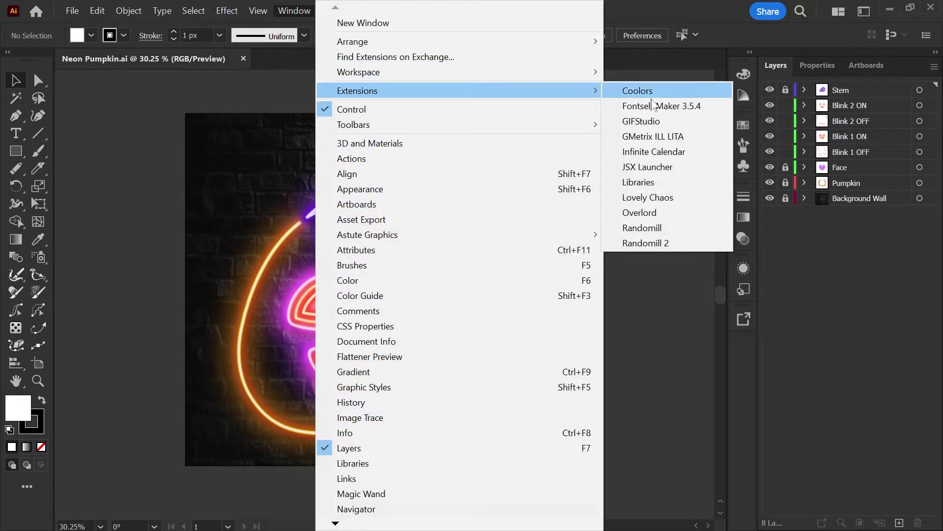
{"action": "left_click", "coordinate": [639, 122]}
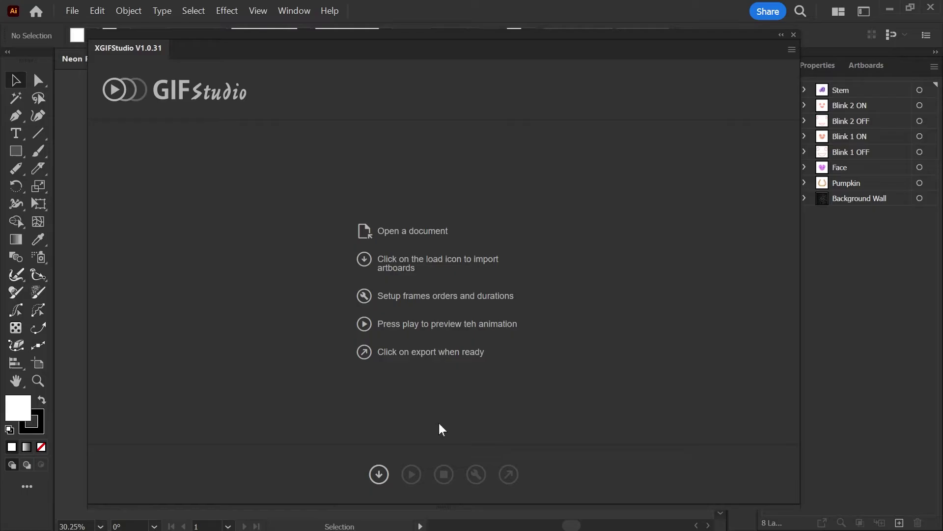
{"action": "left_click", "coordinate": [793, 34]}
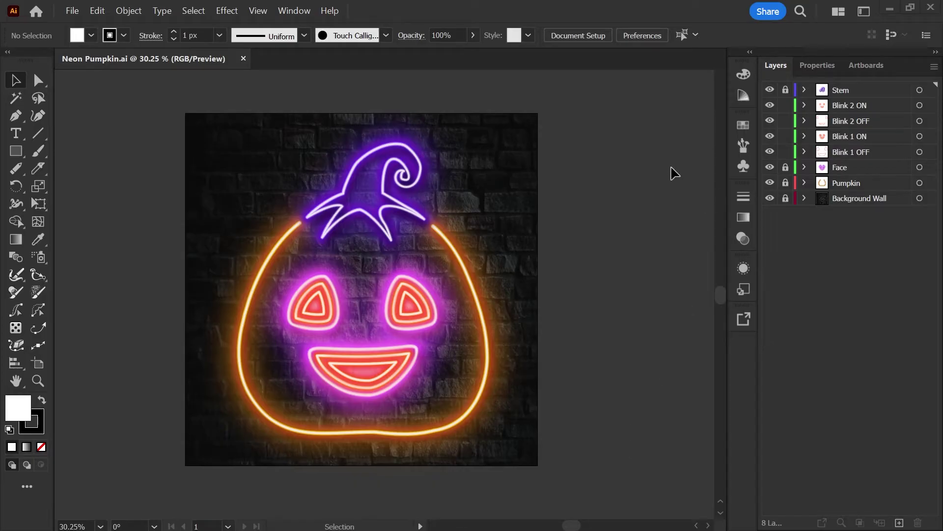
Hide, then show again, the Blink 2 ON and Blink 1 ON layers to preview the pumpkin.
{"action": "left_click", "coordinate": [770, 105]}
{"action": "left_click", "coordinate": [770, 136]}
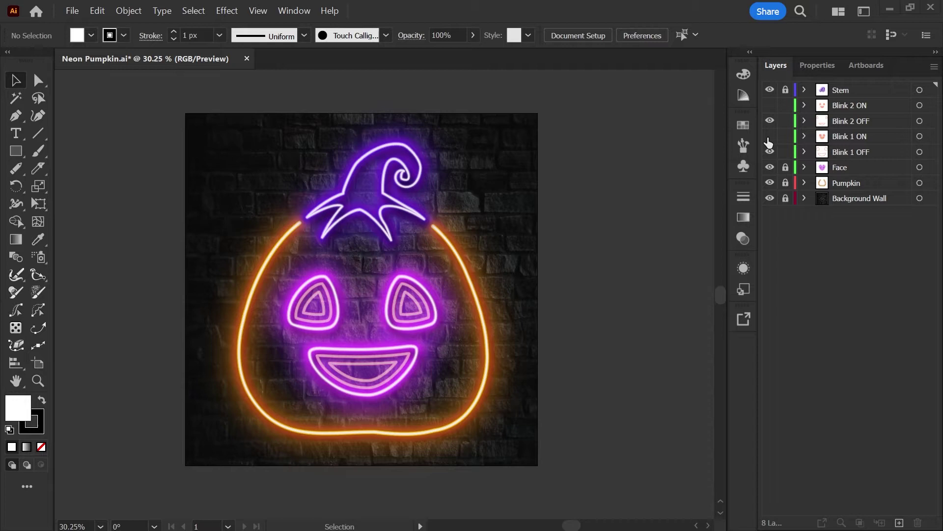
{"action": "left_click", "coordinate": [770, 136]}
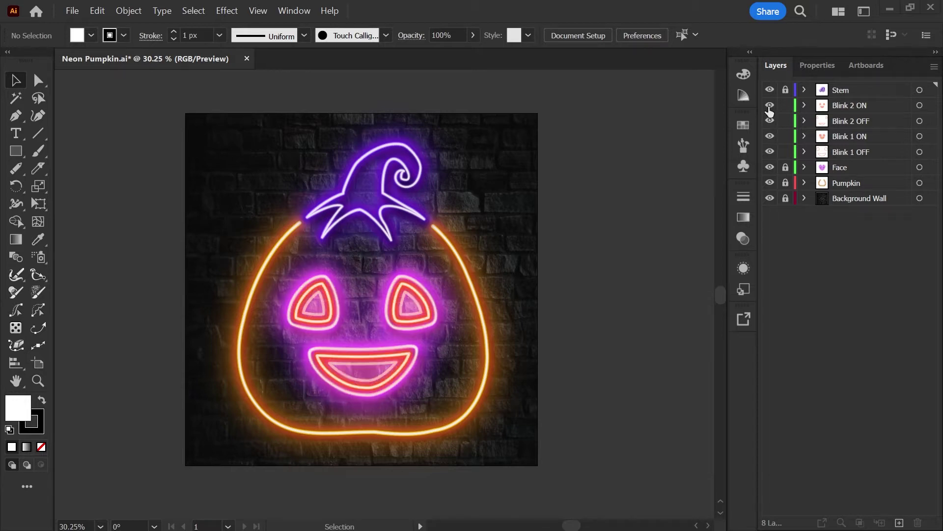
{"action": "left_click", "coordinate": [770, 106]}
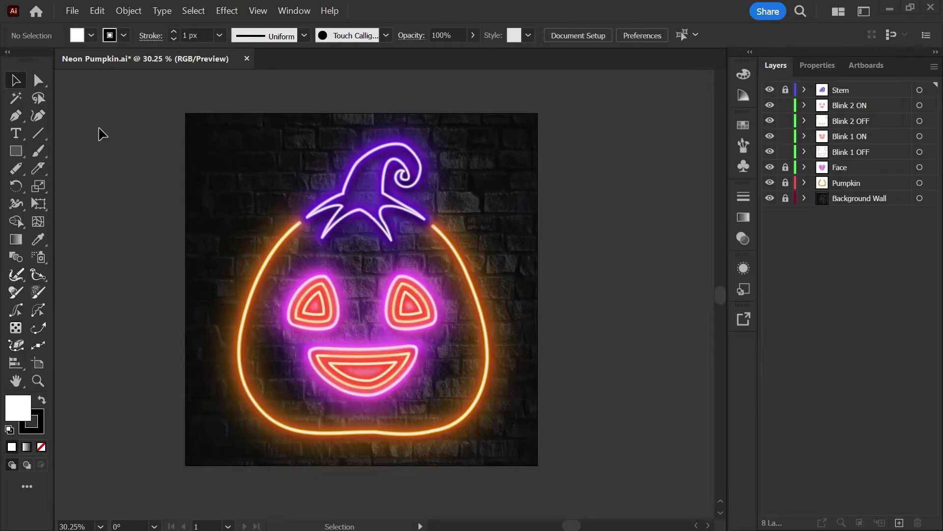
{"action": "left_click", "coordinate": [78, 16]}
Create the blank 1080 x 1080 px document Untitled-4 and recentre its artboard in view.
{"action": "left_click", "coordinate": [81, 29]}
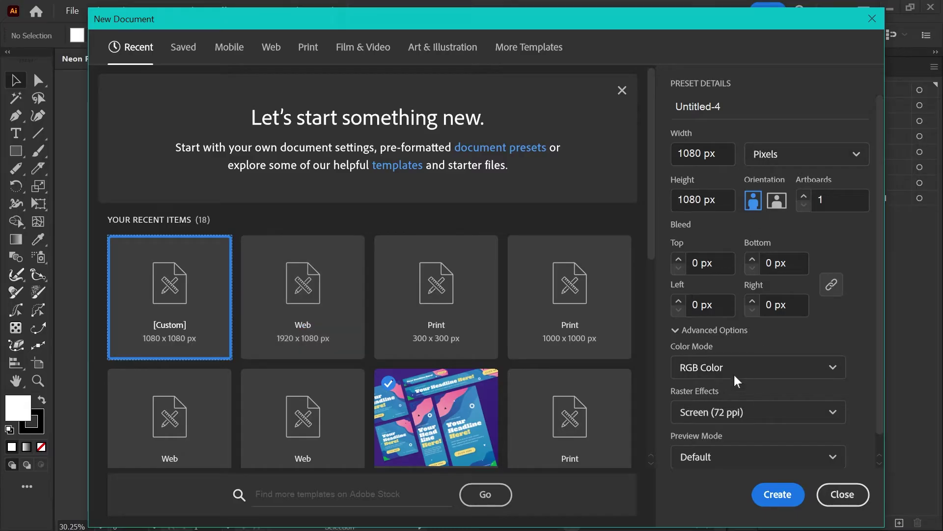
{"action": "left_click", "coordinate": [789, 497]}
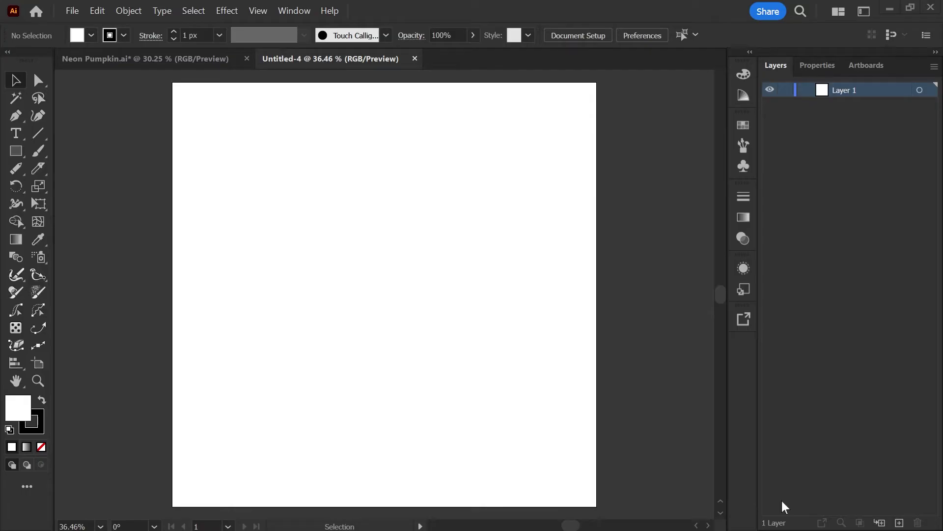
{"action": "scroll", "coordinate": [299, 236], "scroll_direction": "down", "scroll_amount": 5}
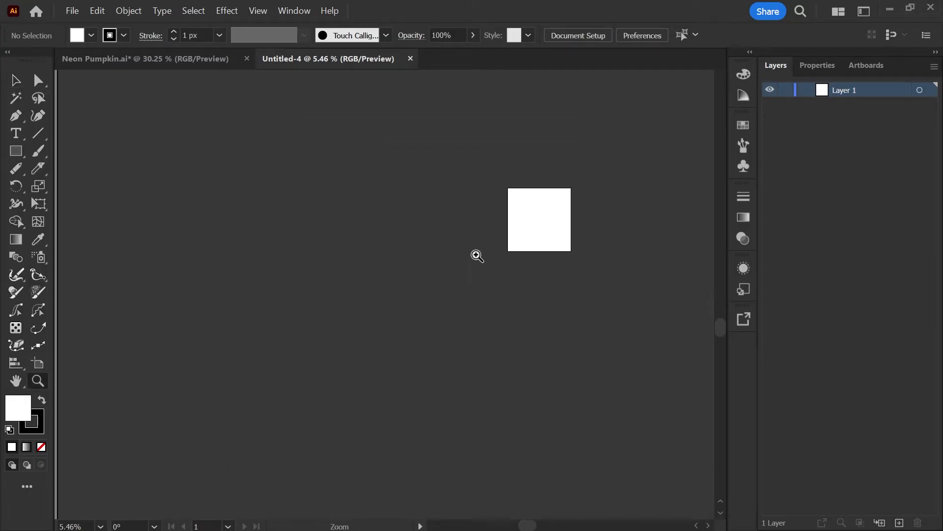
{"action": "scroll", "coordinate": [430, 265], "scroll_direction": "down", "scroll_amount": 3}
{"action": "scroll", "coordinate": [479, 285], "scroll_direction": "right", "scroll_amount": 3}
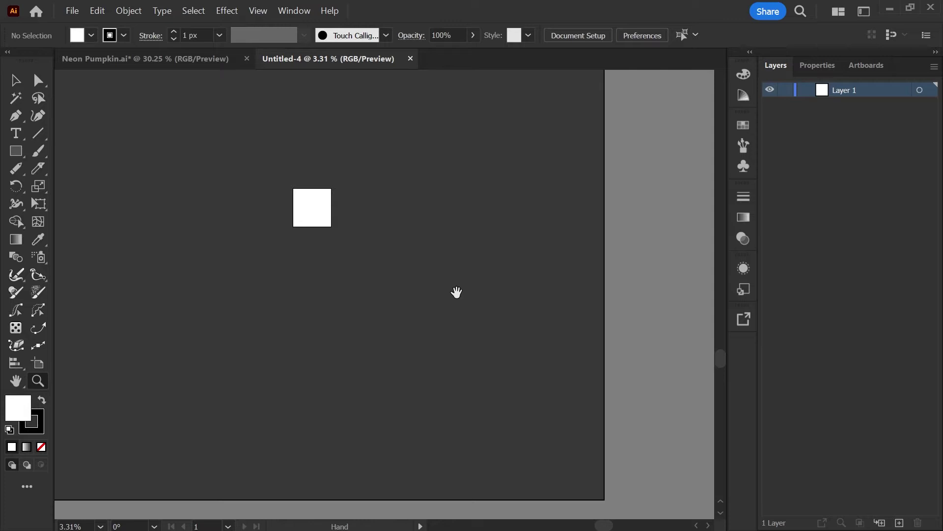
{"action": "scroll", "coordinate": [457, 292], "scroll_direction": "down", "scroll_amount": 1}
{"action": "left_click_drag", "start_coordinate": [388, 311], "coordinate": [528, 339]}
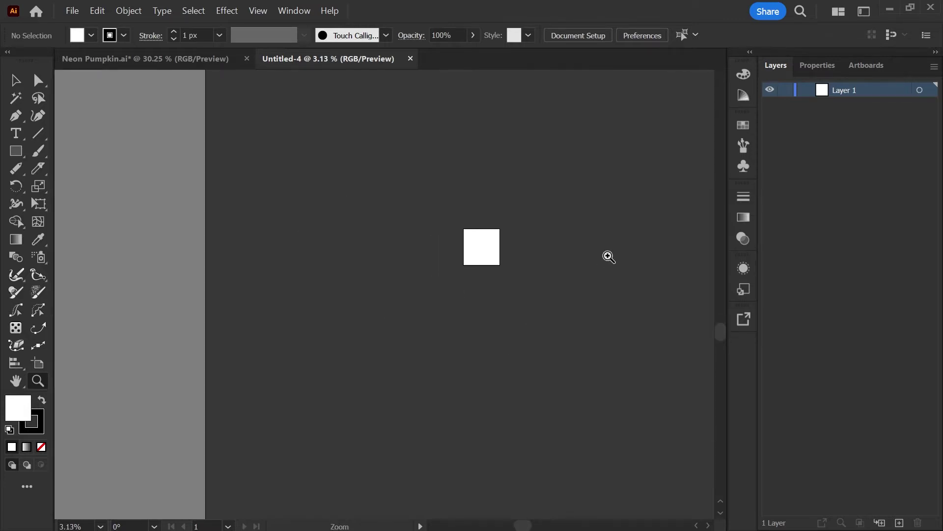
Add artboards in the Artboards panel until the document has nine.
{"action": "left_click", "coordinate": [874, 63]}
{"action": "left_click_drag", "start_coordinate": [584, 279], "coordinate": [498, 288]}
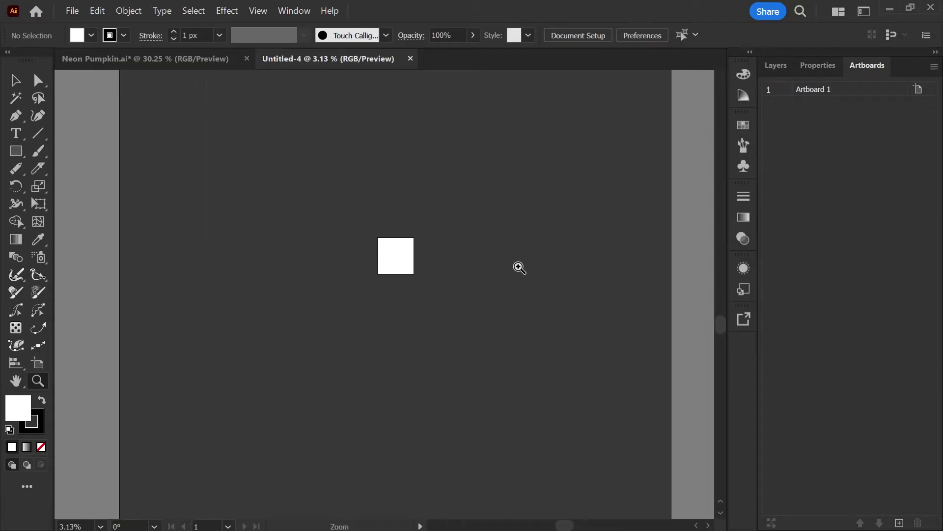
{"action": "left_click", "coordinate": [282, 10]}
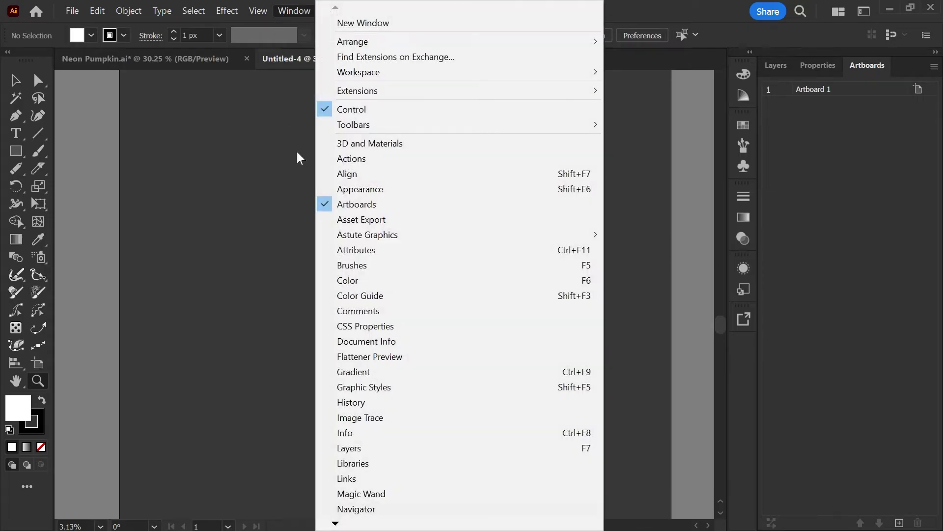
{"action": "left_click", "coordinate": [284, 12]}
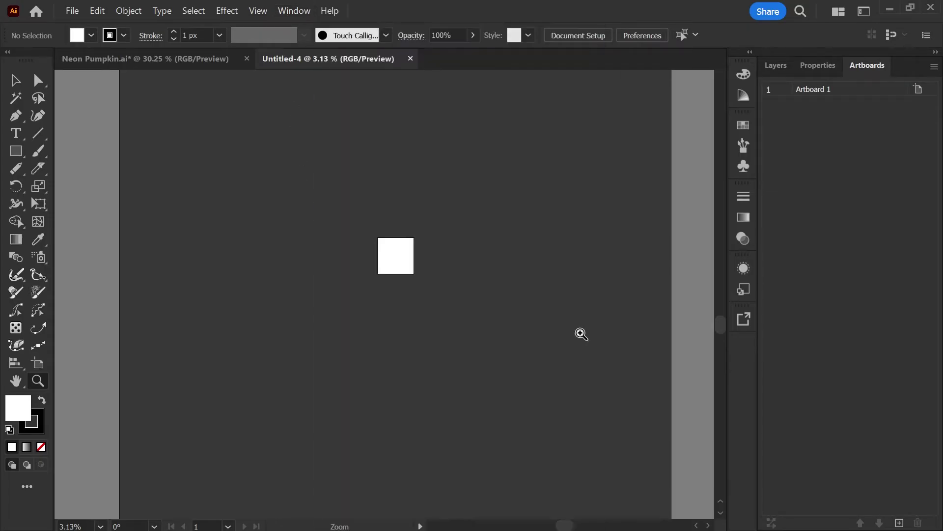
{"action": "left_click", "coordinate": [900, 523]}
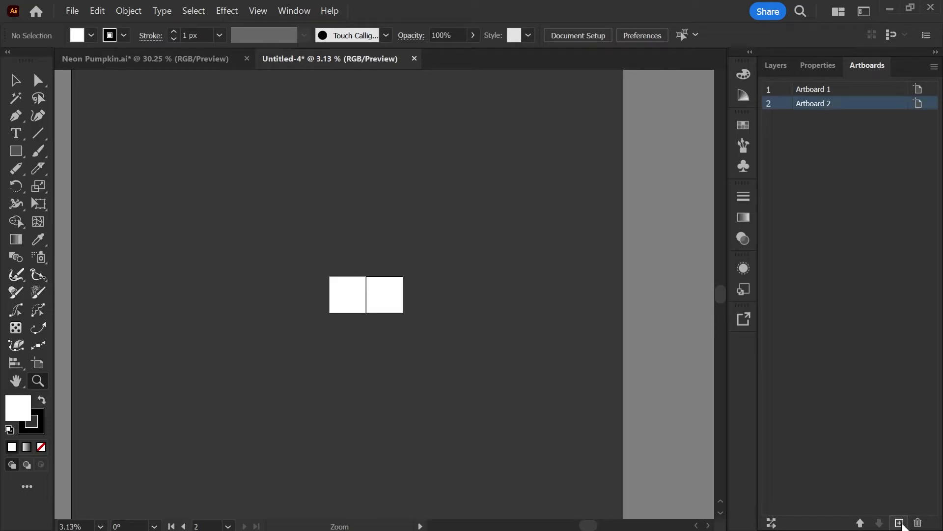
{"action": "left_click", "coordinate": [900, 522]}
{"action": "left_click", "coordinate": [900, 522]}
{"action": "left_click", "coordinate": [900, 522]}
{"action": "left_click", "coordinate": [900, 522]}
{"action": "left_click", "coordinate": [900, 522]}
{"action": "left_click", "coordinate": [899, 523]}
{"action": "left_click", "coordinate": [899, 522]}
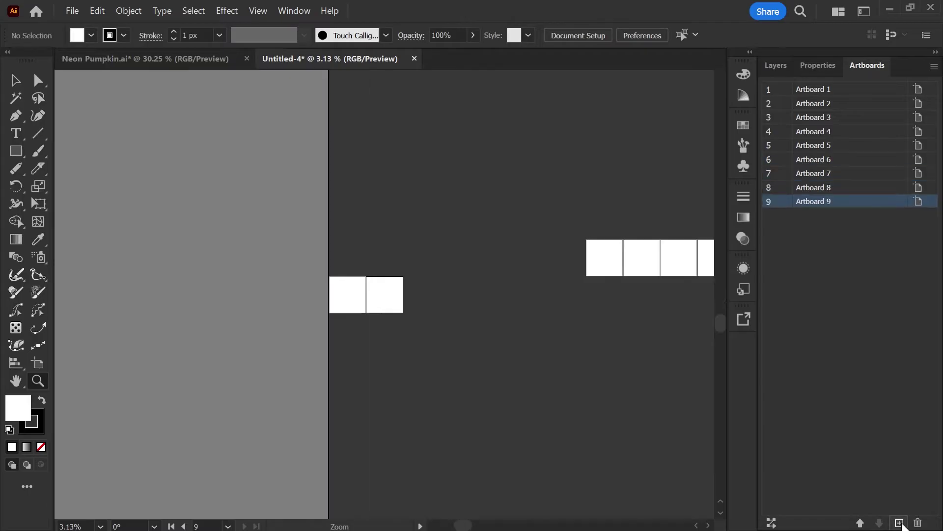
{"action": "left_click_drag", "start_coordinate": [541, 384], "coordinate": [480, 341]}
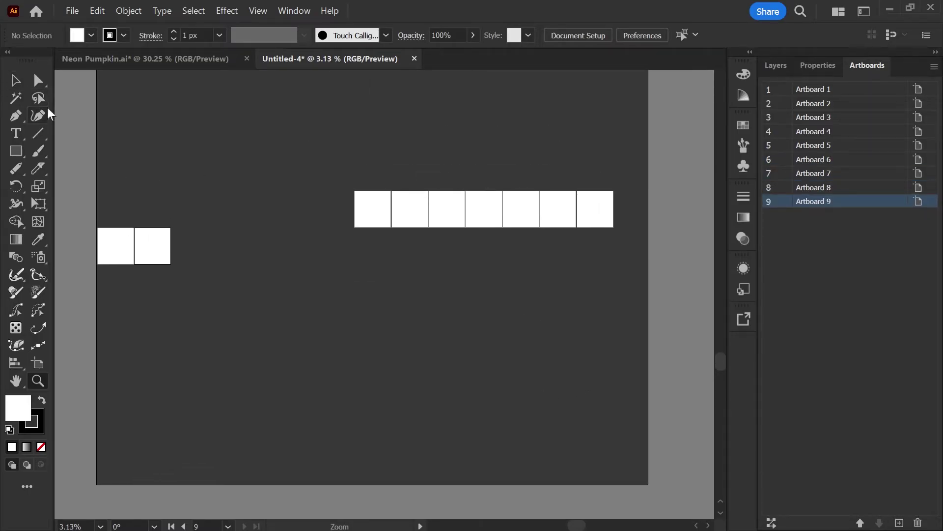
Rearrange all nine artboards into 3 columns with 20 px spacing and fit them in view.
{"action": "key", "text": "shift+o"}
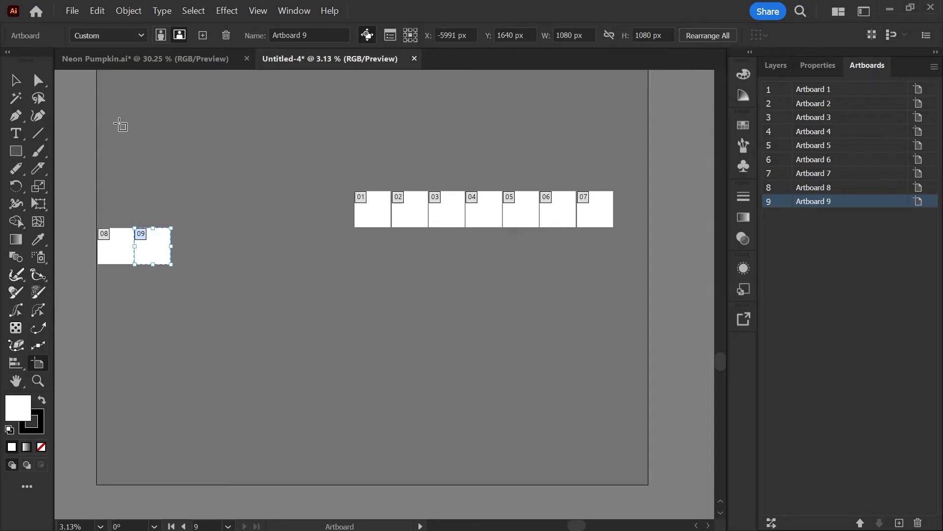
{"action": "left_click_drag", "start_coordinate": [113, 120], "coordinate": [624, 314]}
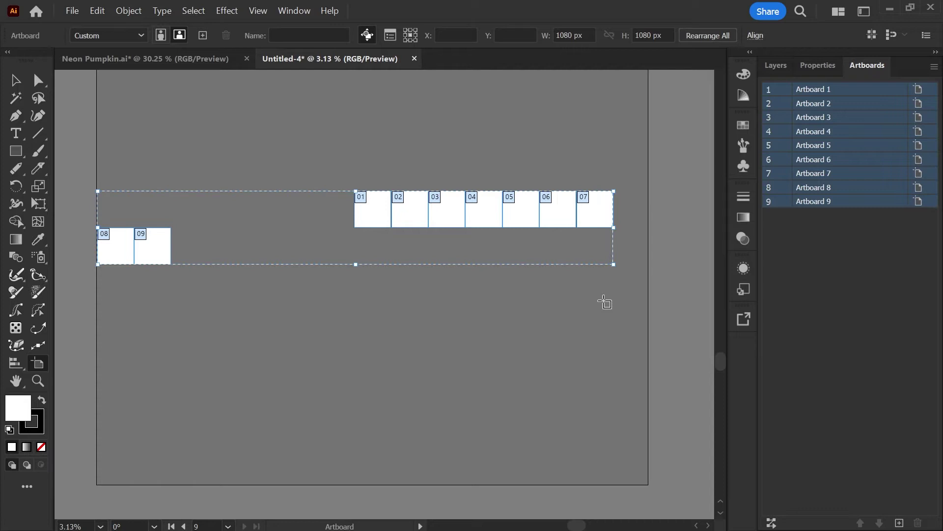
{"action": "left_click", "coordinate": [772, 523]}
{"action": "left_click_drag", "start_coordinate": [414, 182], "coordinate": [392, 176]}
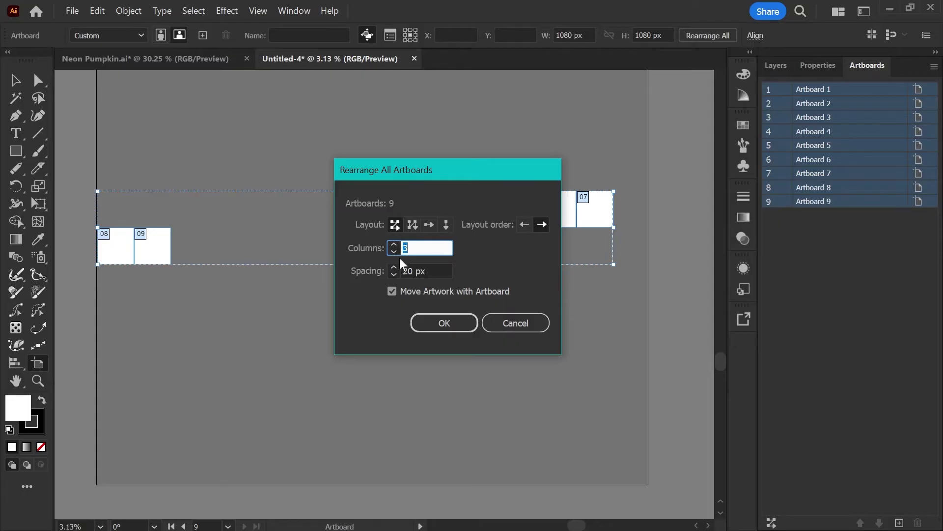
{"action": "left_click", "coordinate": [452, 326]}
{"action": "key", "text": "ctrl+alt+0"}
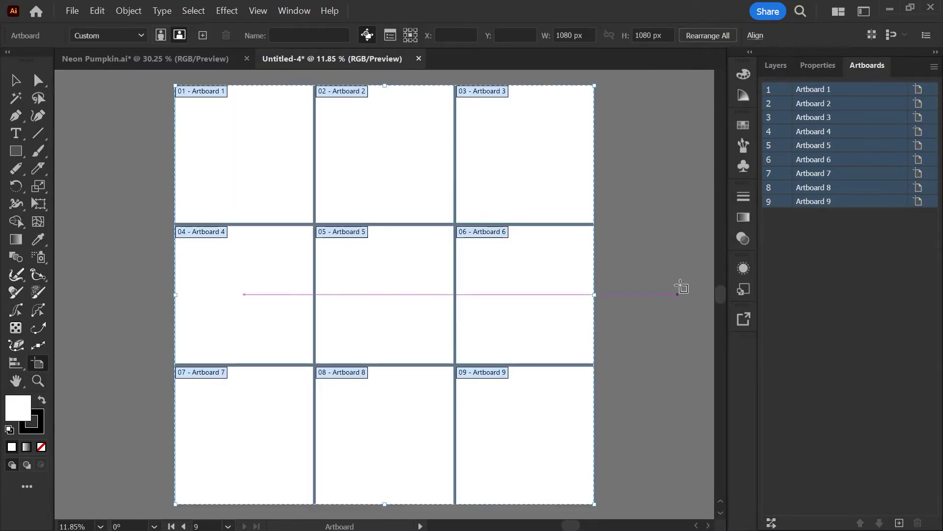
In Neon Pumpkin.ai, select the Background Wall, Pumpkin, Face, Blink 1 OFF, Blink 2 OFF and Stem art, then copy it.
{"action": "left_click", "coordinate": [16, 80]}
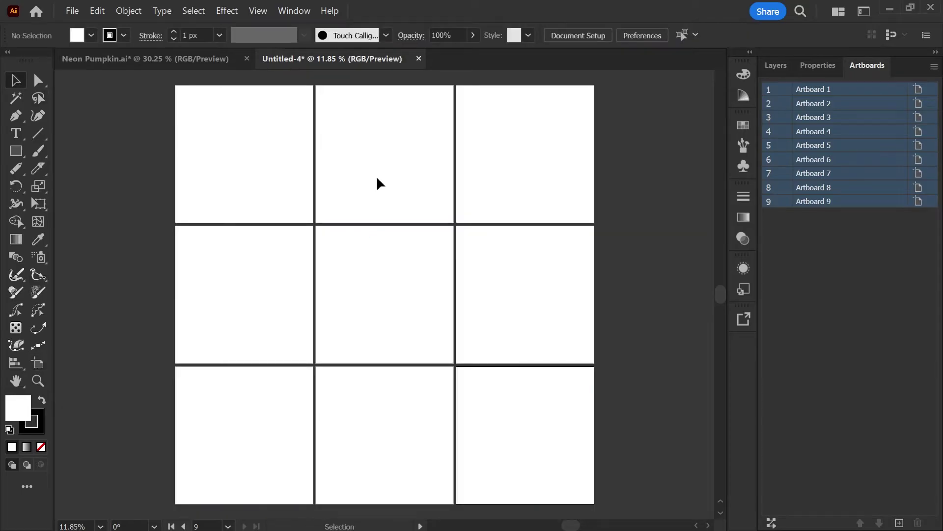
{"action": "left_click", "coordinate": [774, 66]}
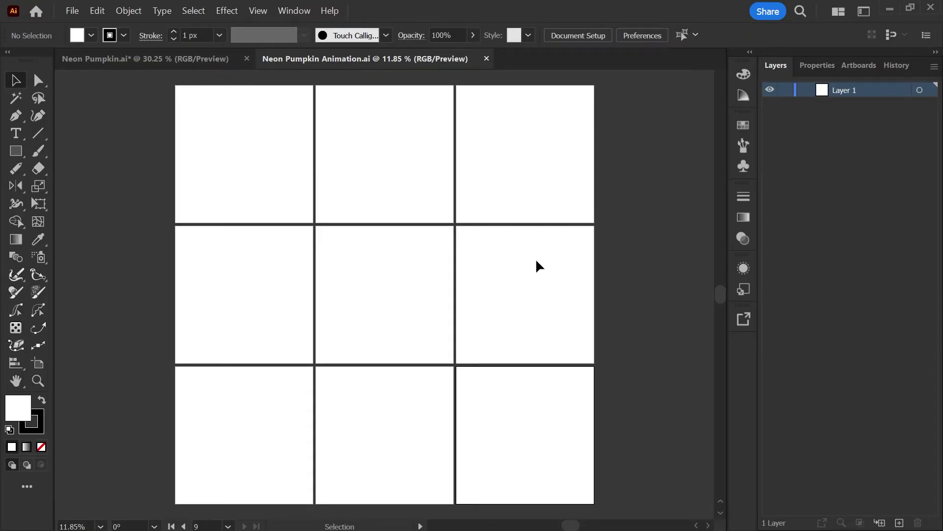
{"action": "left_click", "coordinate": [189, 66]}
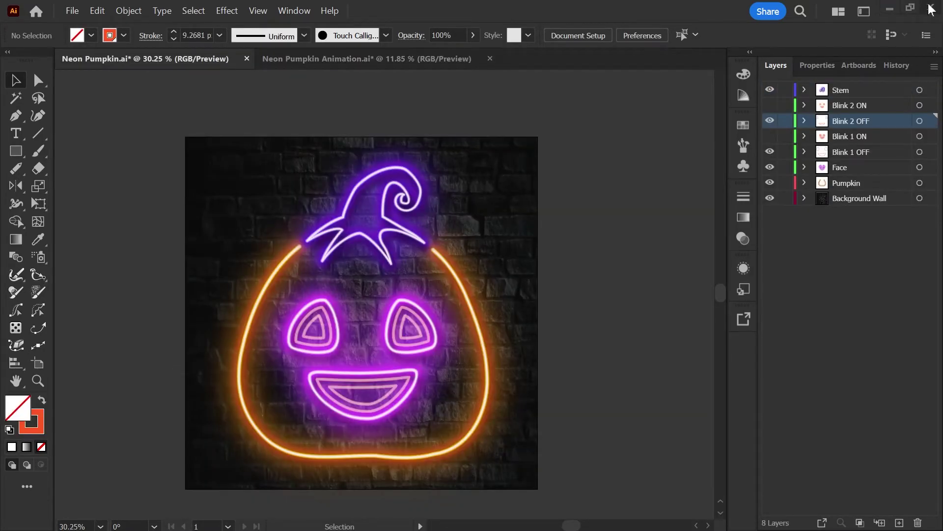
{"action": "left_click", "coordinate": [918, 198]}
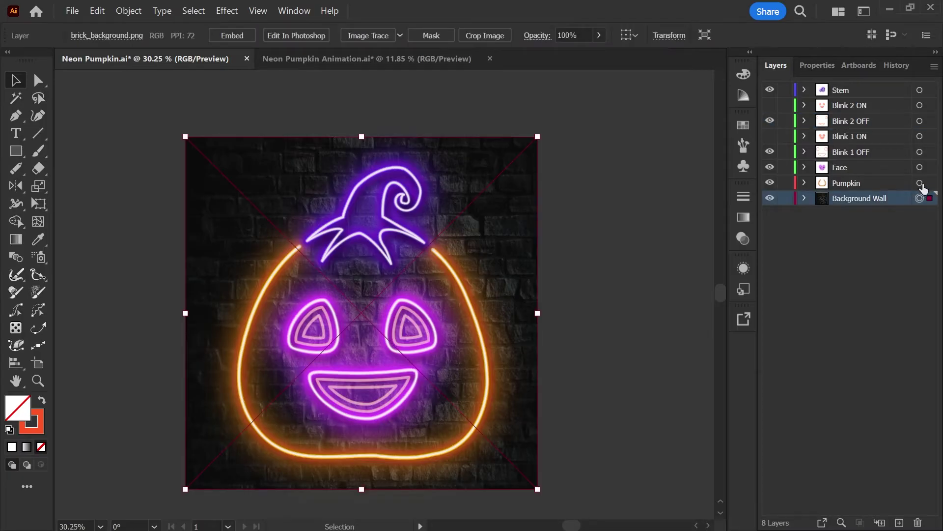
{"action": "left_click", "coordinate": [920, 183], "text": "shift"}
{"action": "left_click", "coordinate": [919, 167], "text": "shift"}
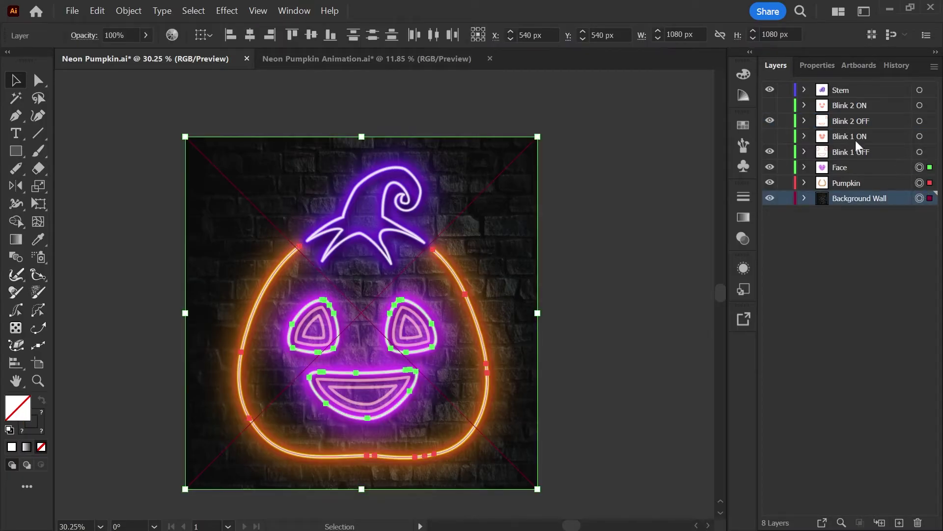
{"action": "left_click", "coordinate": [919, 152], "text": "shift"}
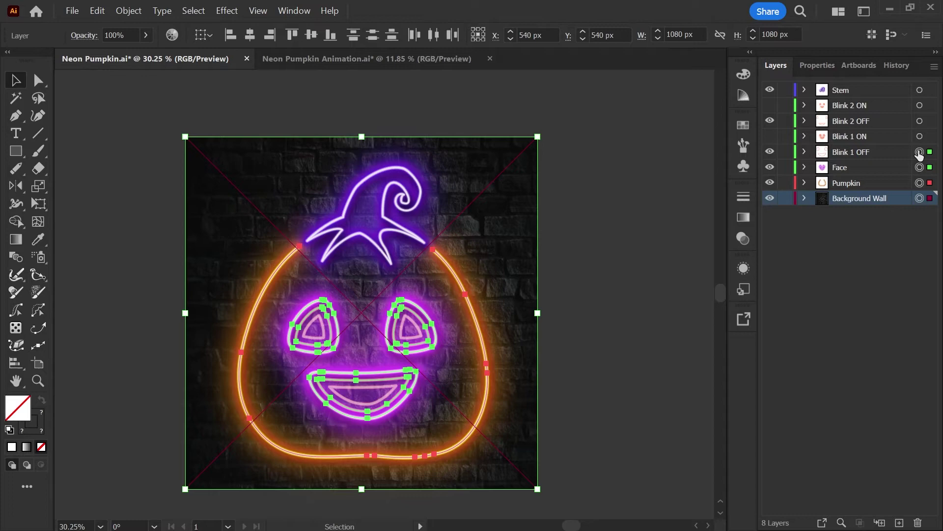
{"action": "left_click", "coordinate": [919, 121], "text": "shift"}
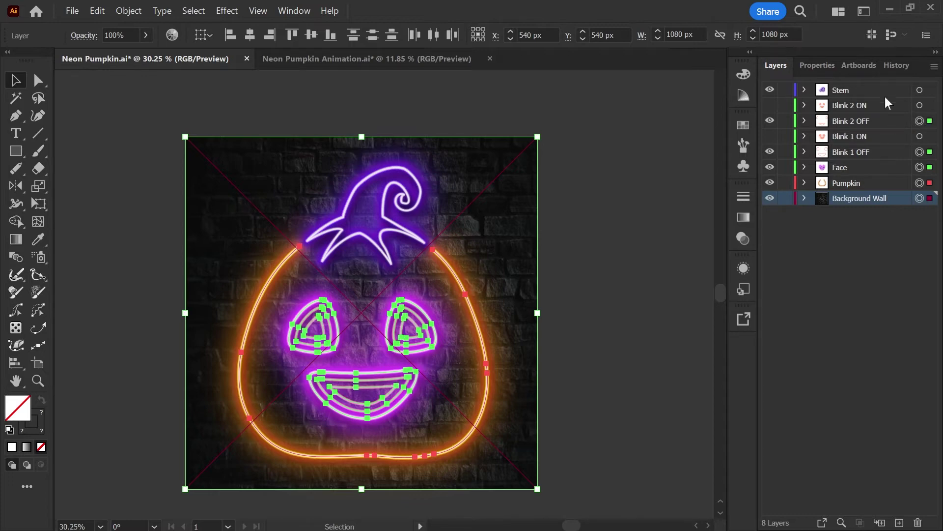
{"action": "left_click", "coordinate": [918, 91], "text": "shift"}
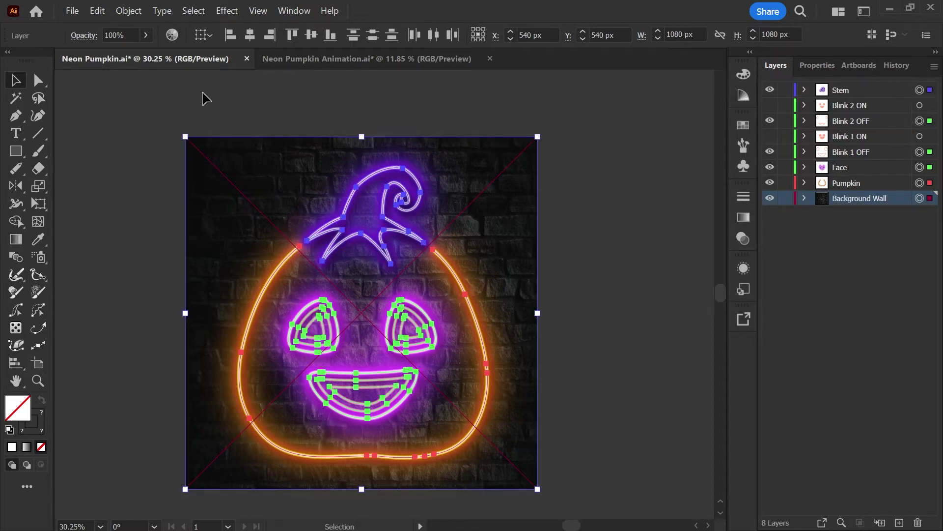
{"action": "left_click", "coordinate": [92, 11]}
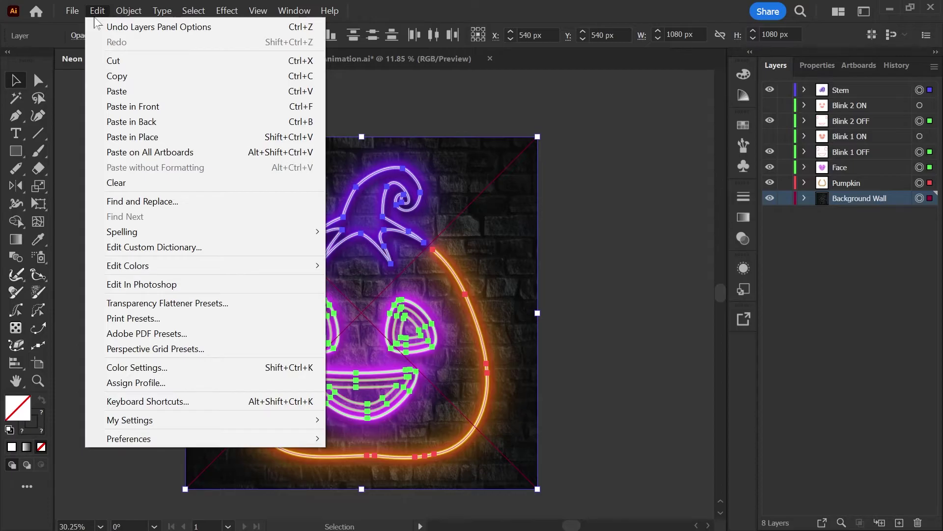
{"action": "left_click", "coordinate": [116, 72]}
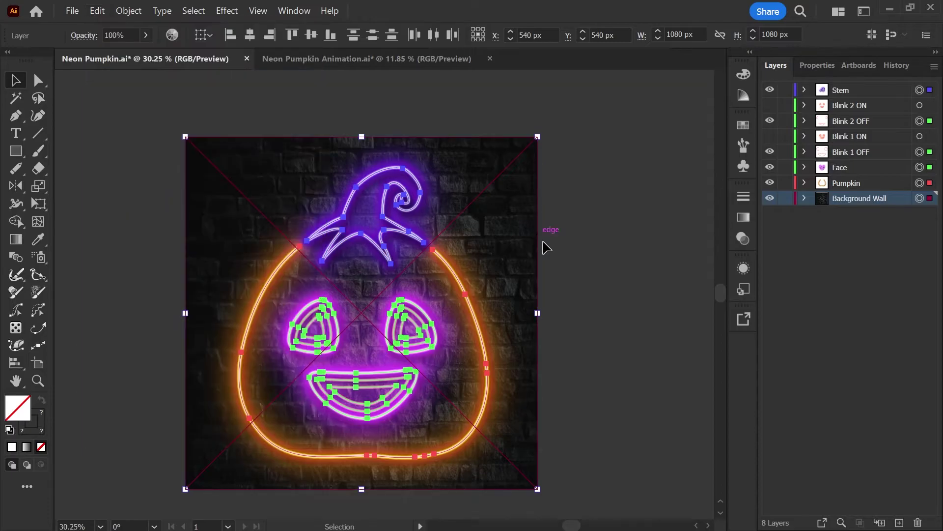
Paste the copied pumpkin artwork onto all nine artboards of Neon Pumpkin Animation.ai.
{"action": "left_click", "coordinate": [391, 61]}
{"action": "left_click", "coordinate": [99, 15]}
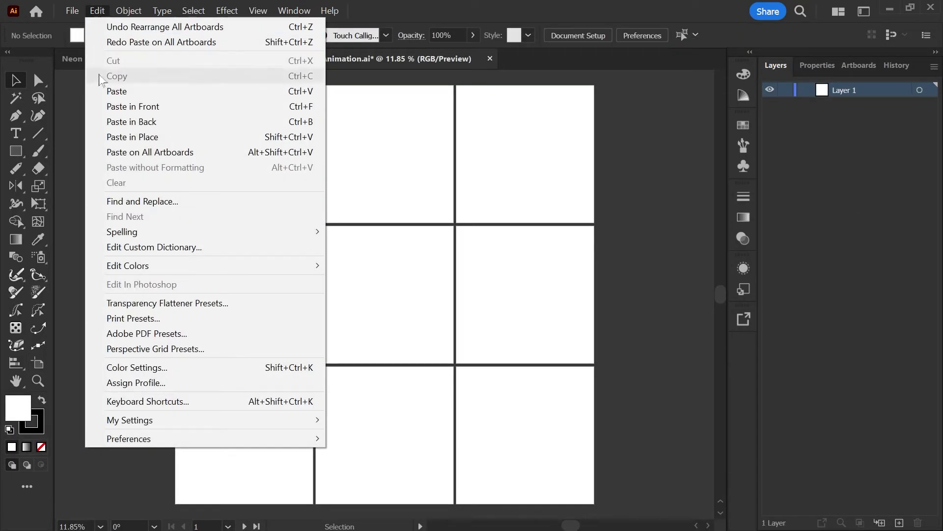
{"action": "left_click", "coordinate": [132, 152]}
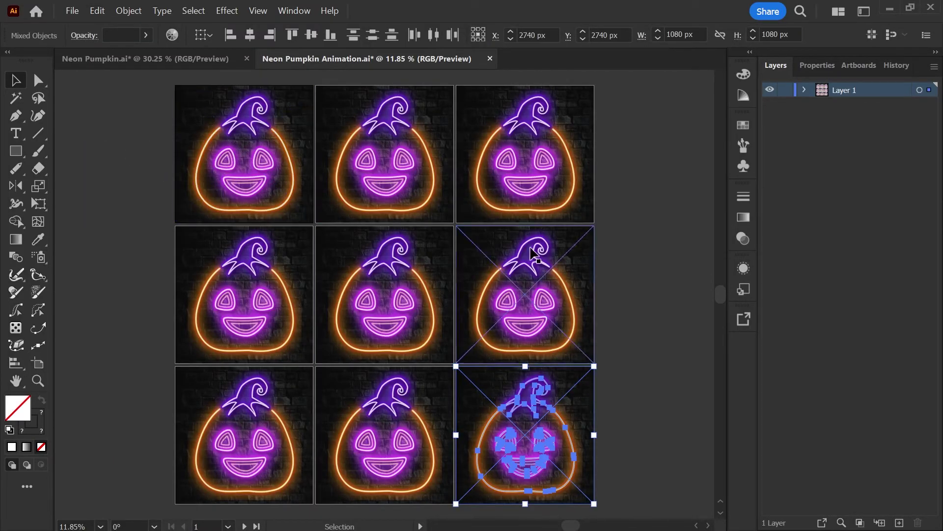
Rename Layer 1 to Background, lock it, and add a new empty layer.
{"action": "double_click", "coordinate": [842, 91]}
{"action": "type", "text": "Background"}
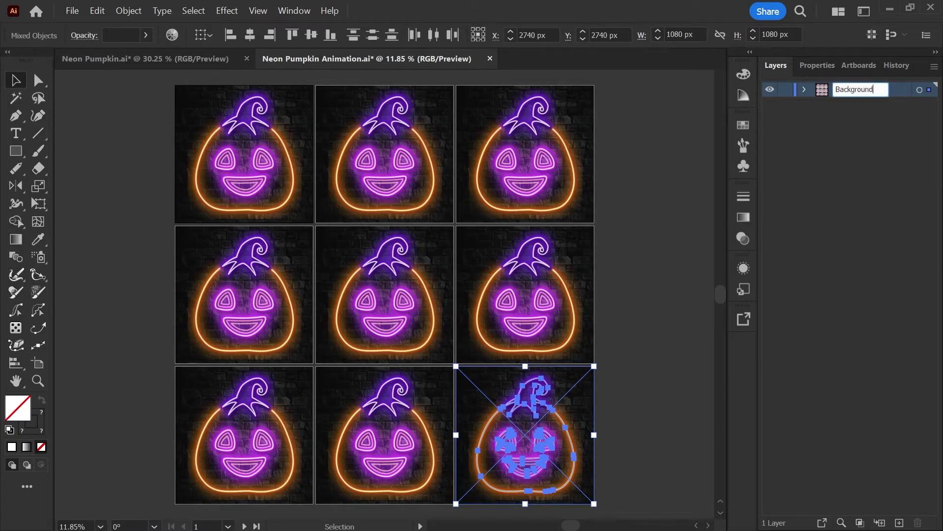
{"action": "key", "text": "Return"}
{"action": "left_click", "coordinate": [785, 90]}
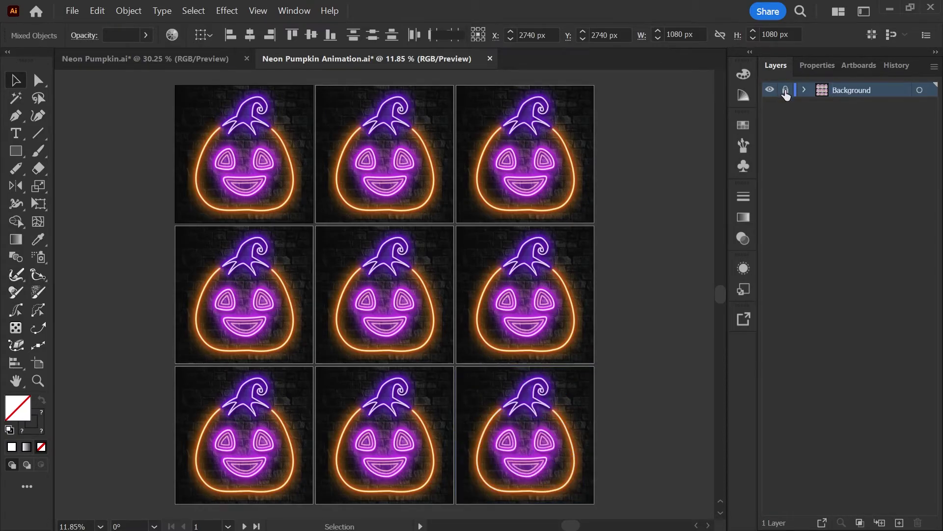
{"action": "left_click", "coordinate": [900, 523]}
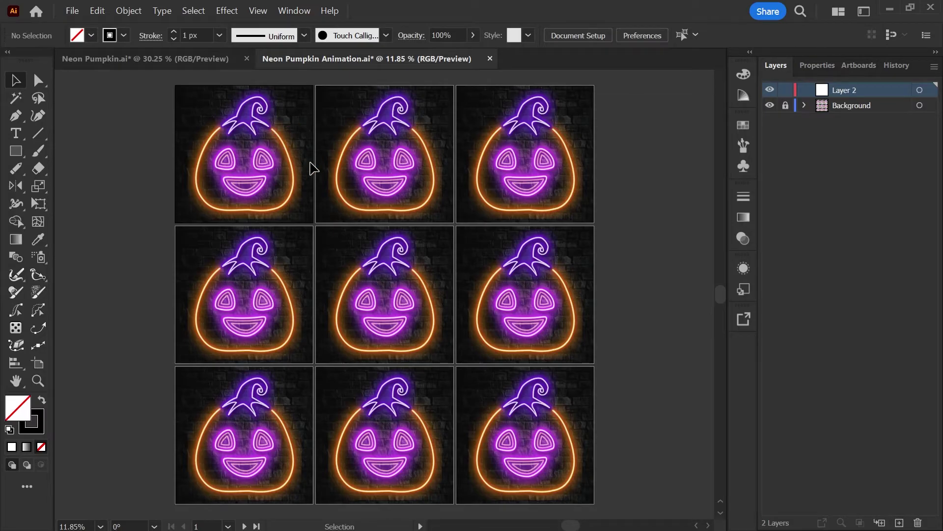
{"action": "key", "text": "ctrl+Tab"}
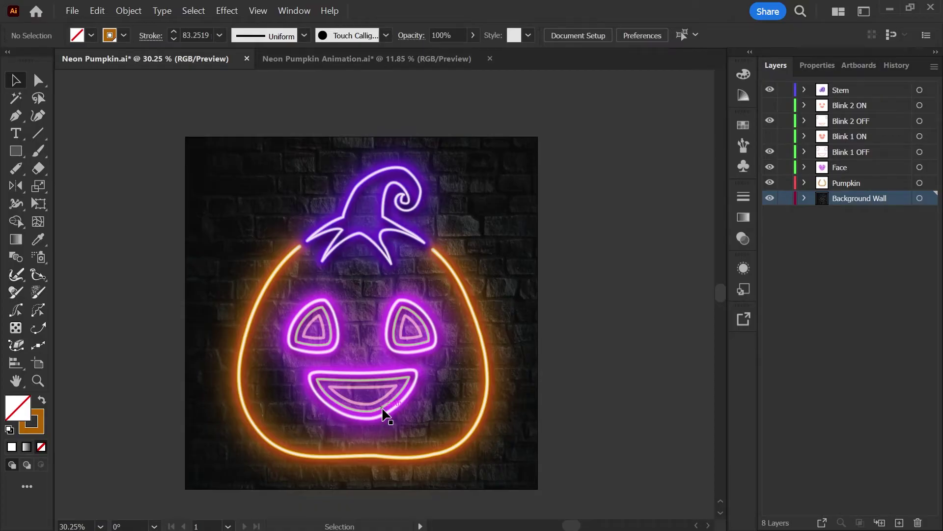
Show the Blink 1 ON face layer in Neon Pumpkin.ai and select its artwork.
{"action": "left_click", "coordinate": [771, 138]}
{"action": "left_click", "coordinate": [771, 138]}
{"action": "left_click", "coordinate": [771, 137]}
{"action": "left_click", "coordinate": [919, 137]}
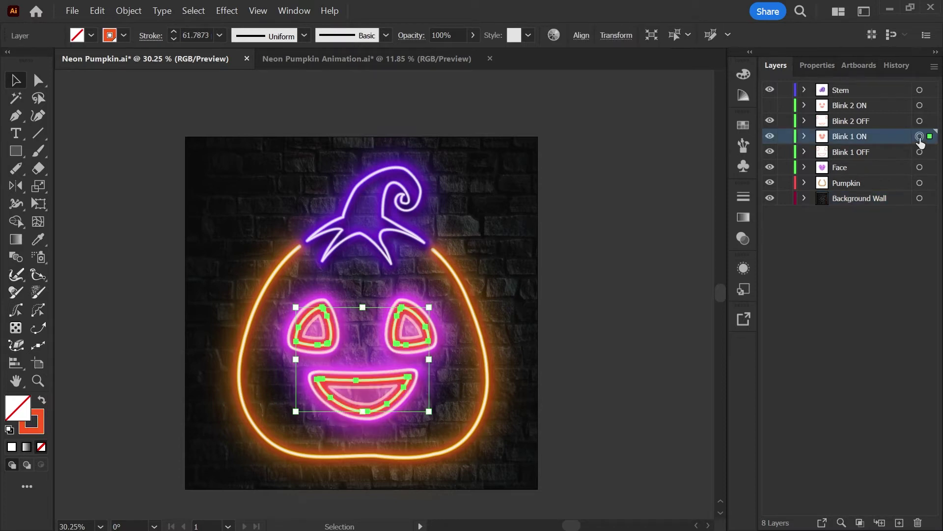
Paste the face in place onto the top-right and middle-left pumpkin frames.
{"action": "left_click", "coordinate": [298, 58]}
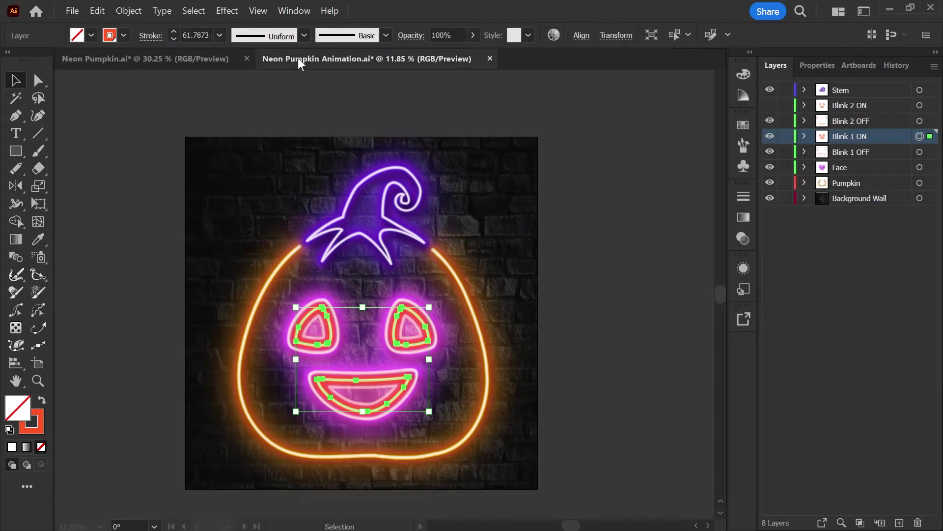
{"action": "left_click", "coordinate": [399, 177]}
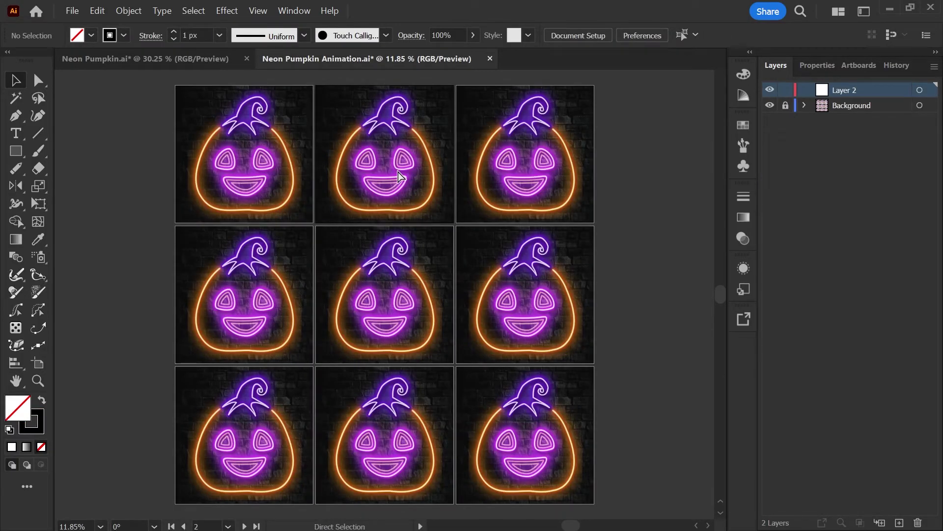
{"action": "left_click_drag", "start_coordinate": [399, 173], "coordinate": [431, 170]}
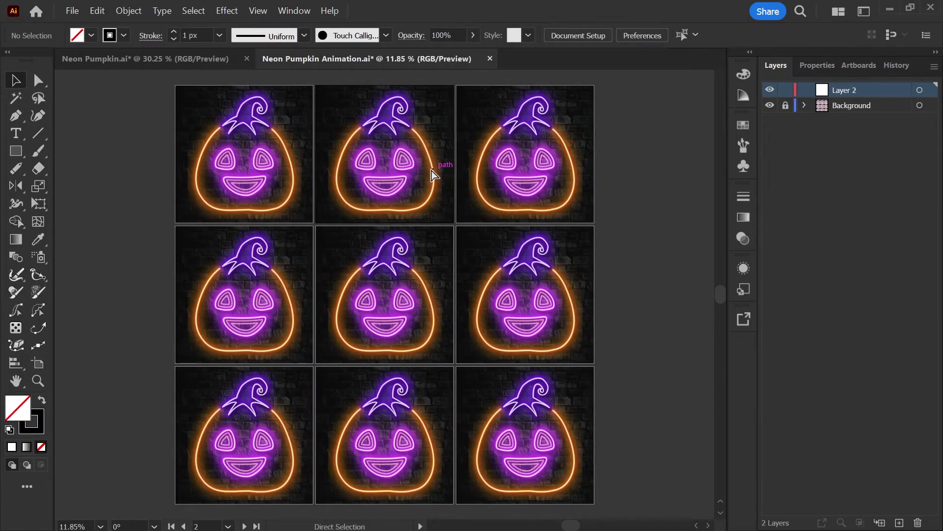
{"action": "left_click", "coordinate": [651, 229]}
{"action": "left_click", "coordinate": [526, 199]}
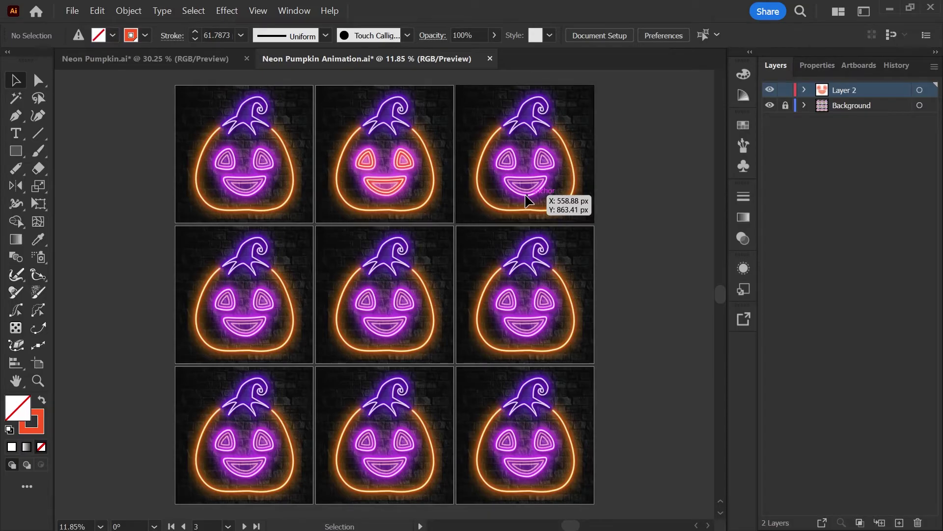
{"action": "key", "text": "a"}
{"action": "key", "text": "ctrl+shift+v"}
{"action": "key", "text": "v"}
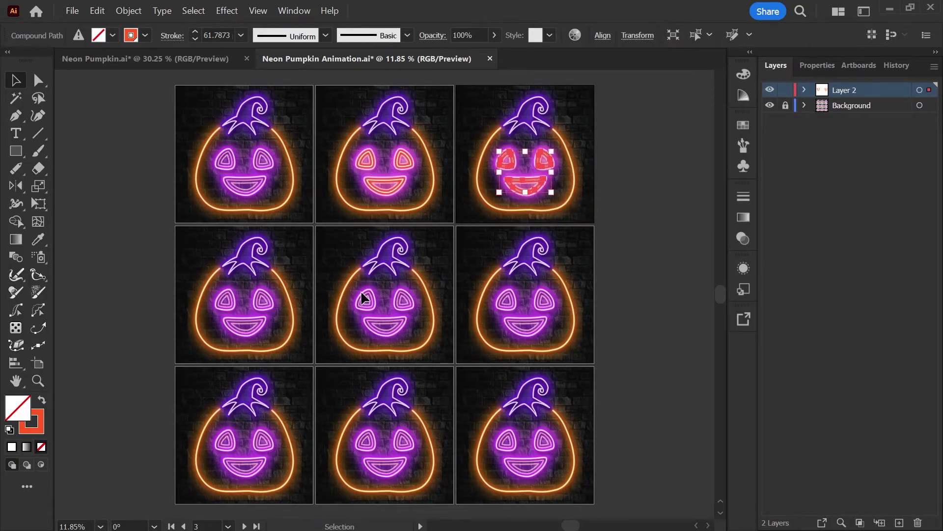
{"action": "left_click", "coordinate": [276, 339]}
{"action": "key", "text": "ctrl+shift+v"}
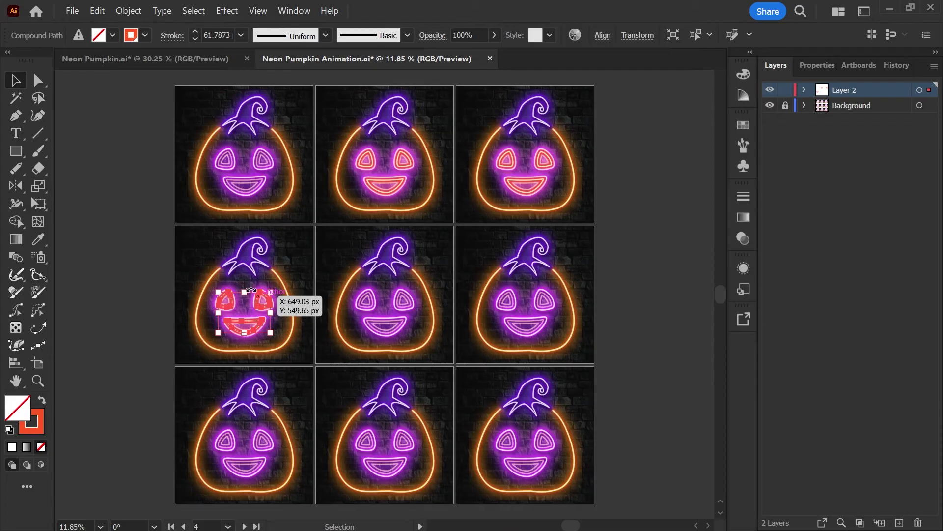
{"action": "left_click", "coordinate": [373, 349]}
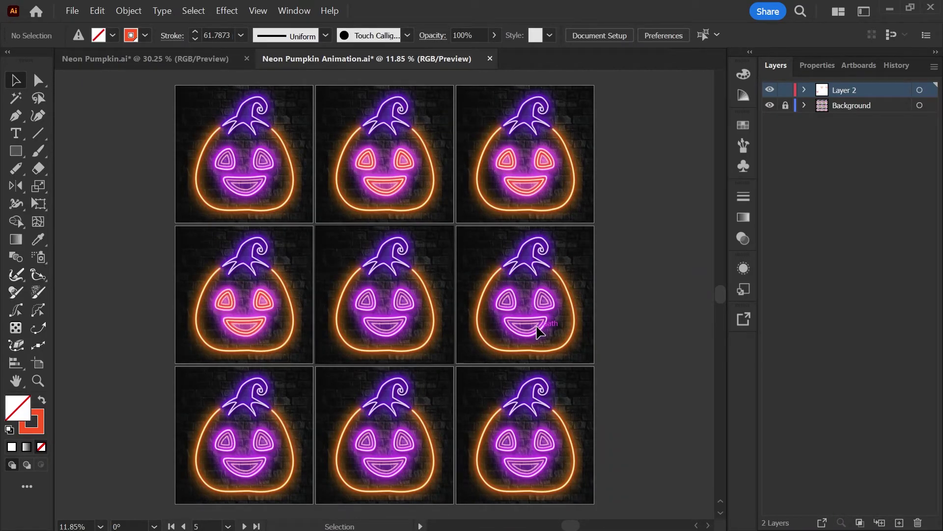
Paste the red face in place onto the middle-right, bottom-left and bottom-middle frames, then deselect.
{"action": "left_click", "coordinate": [538, 332]}
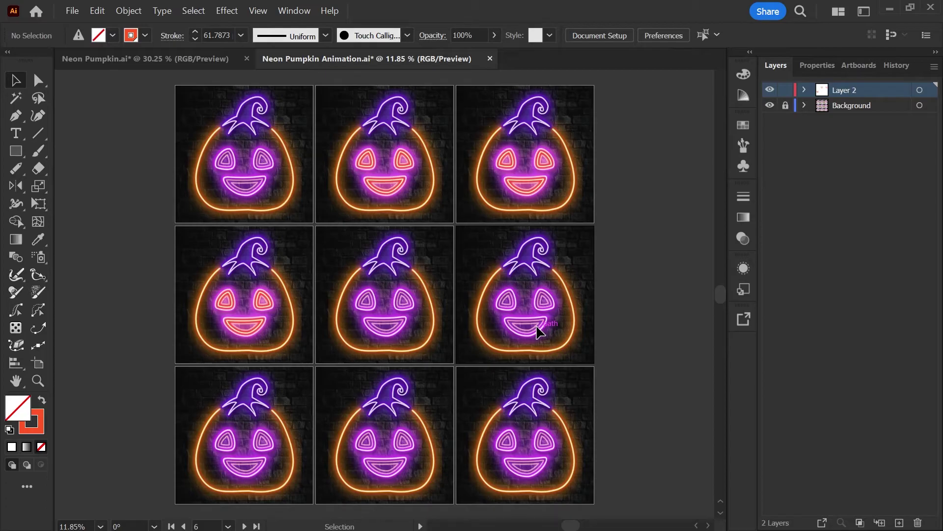
{"action": "key", "text": "ctrl+shift+v"}
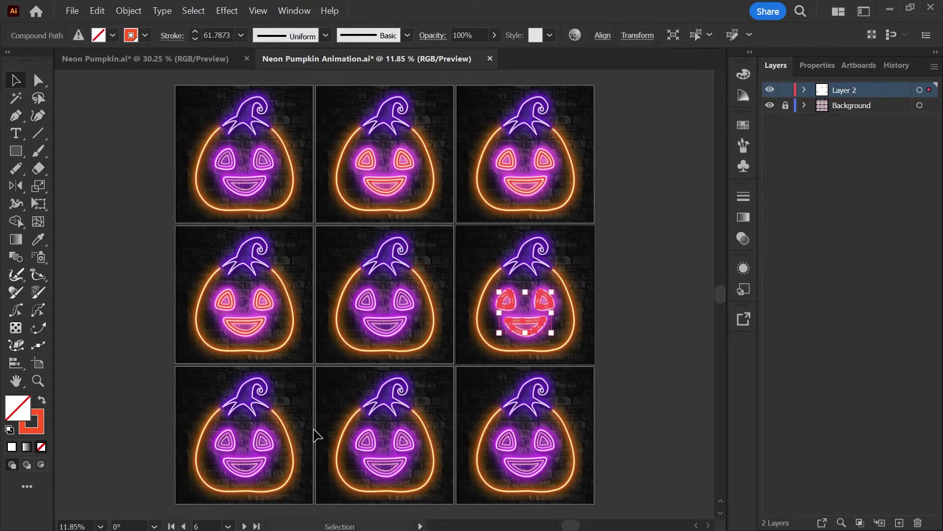
{"action": "left_click", "coordinate": [276, 465]}
{"action": "key", "text": "ctrl+shift+v"}
{"action": "key", "text": "v"}
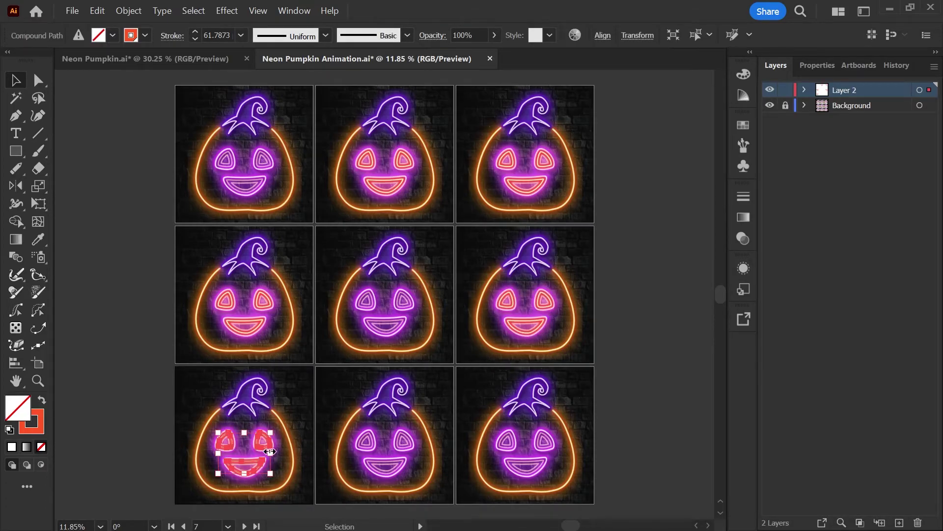
{"action": "left_click", "coordinate": [419, 476]}
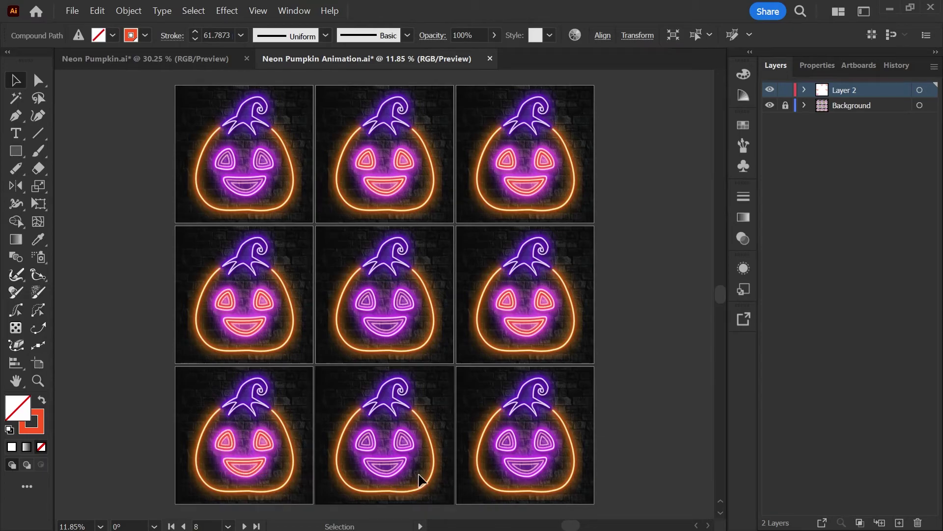
{"action": "key", "text": "a"}
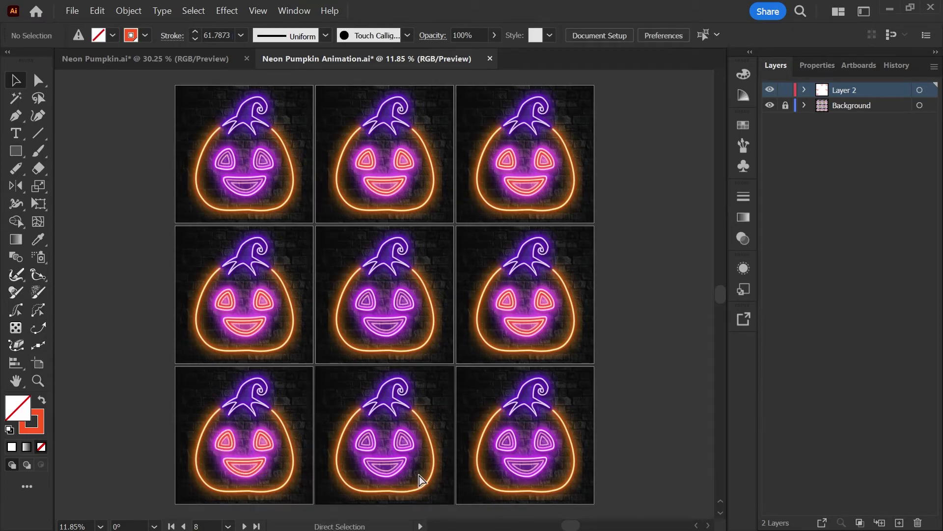
{"action": "key", "text": "ctrl+shift+v"}
{"action": "key", "text": "v"}
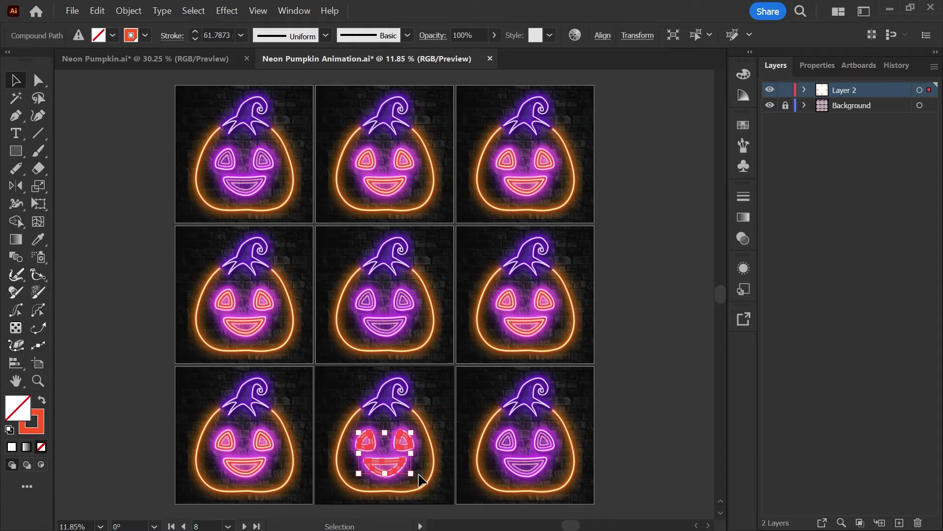
{"action": "key", "text": "ctrl+shift+a"}
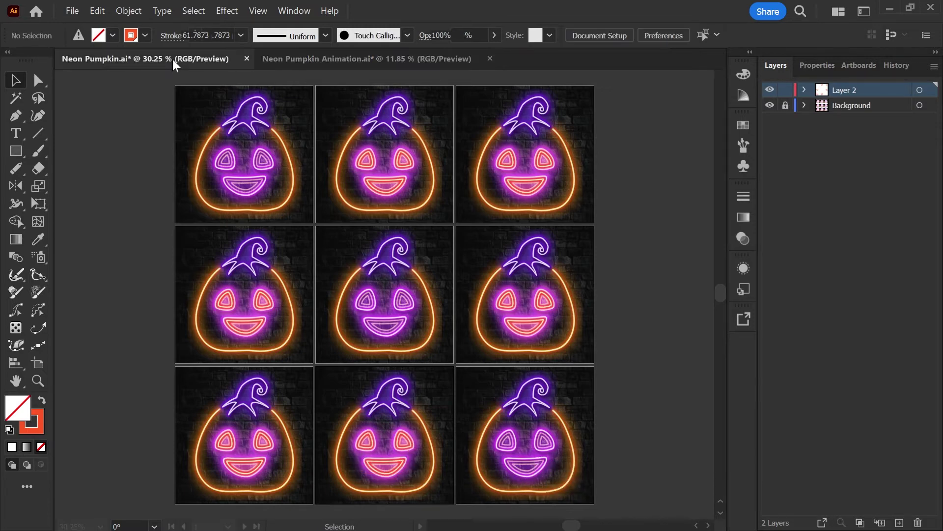
Show and select the Blink 2 ON face, then check the faces on animation frames 3, 6 and 7.
{"action": "left_click", "coordinate": [173, 60]}
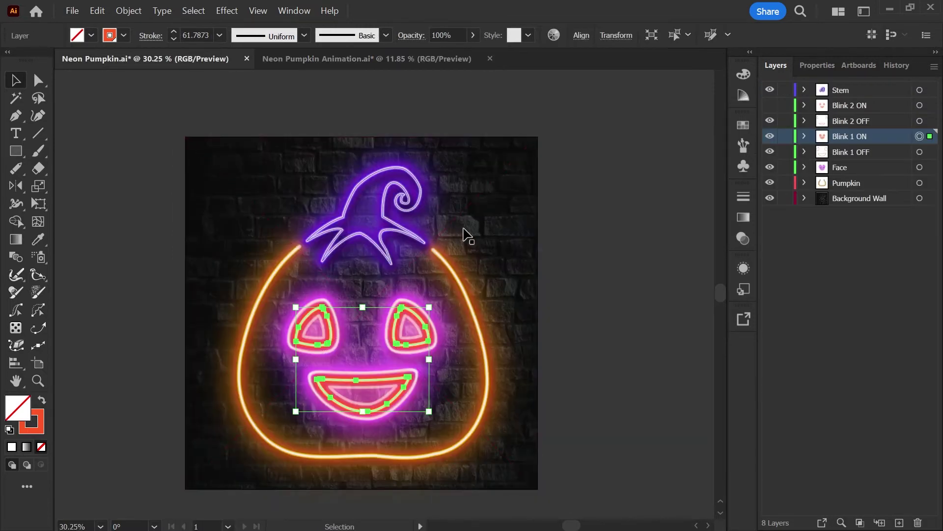
{"action": "left_click", "coordinate": [769, 105]}
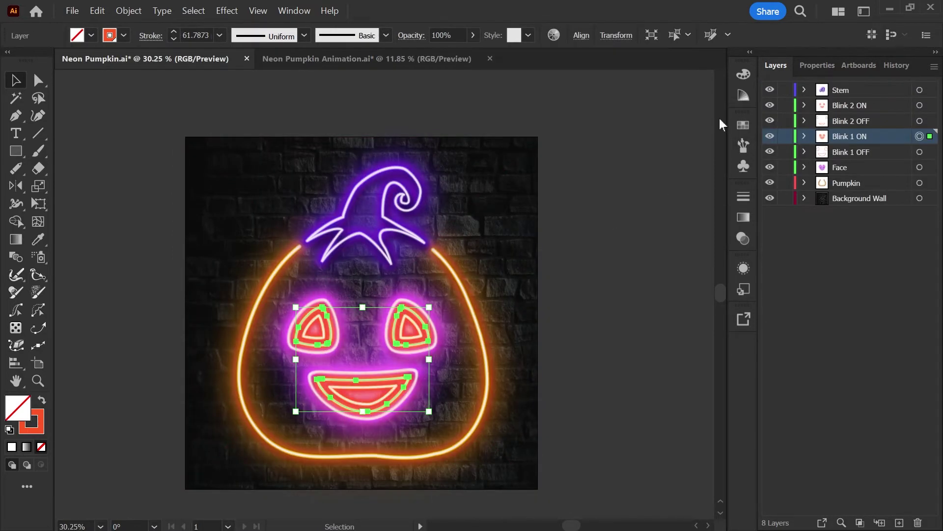
{"action": "left_click", "coordinate": [920, 105]}
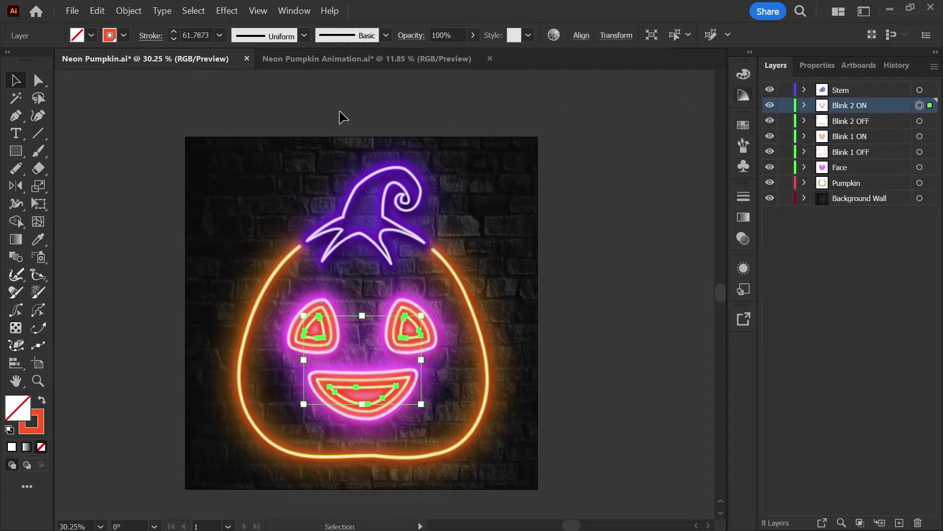
{"action": "left_click", "coordinate": [307, 64]}
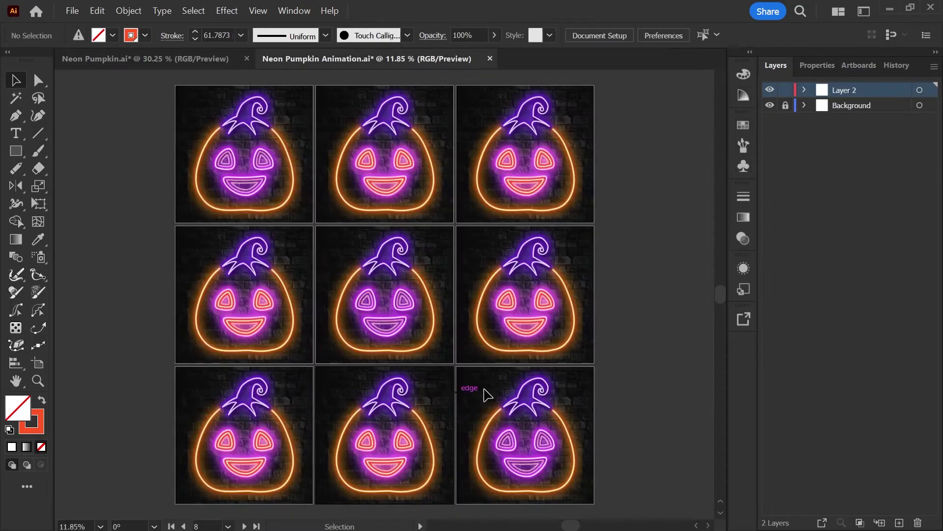
{"action": "left_click", "coordinate": [530, 193]}
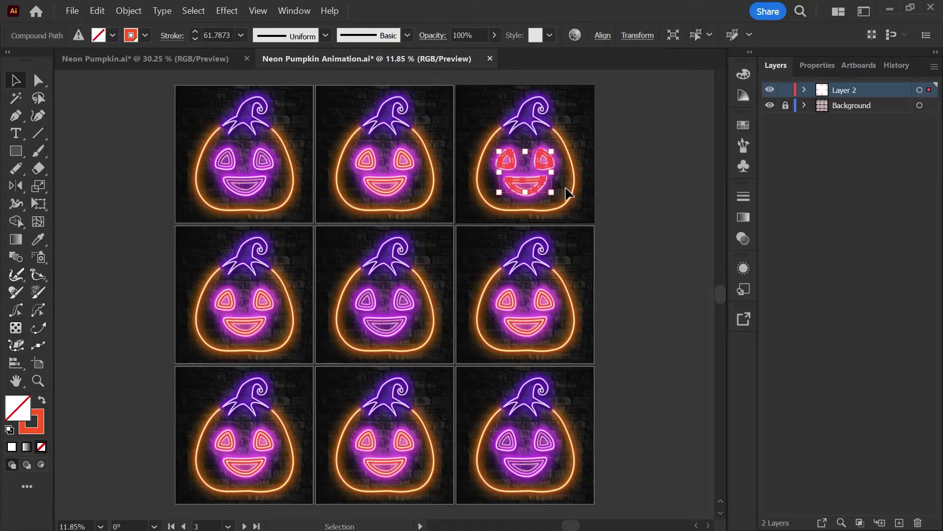
{"action": "left_click", "coordinate": [290, 363]}
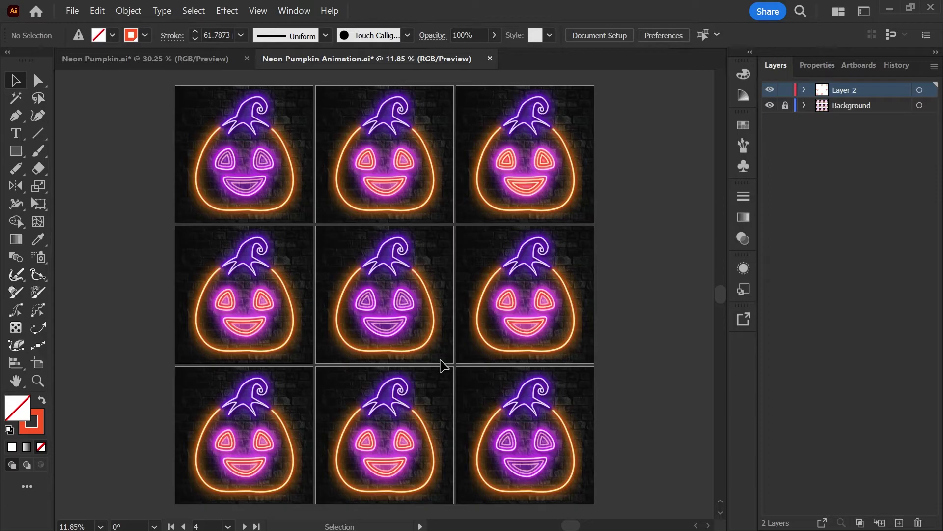
{"action": "left_click", "coordinate": [516, 350]}
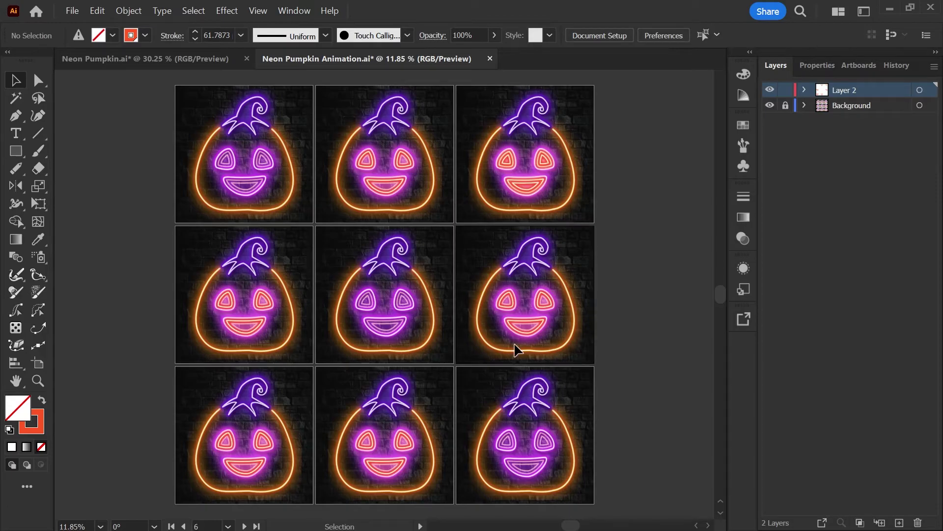
{"action": "left_click", "coordinate": [517, 350]}
{"action": "left_click", "coordinate": [293, 397]}
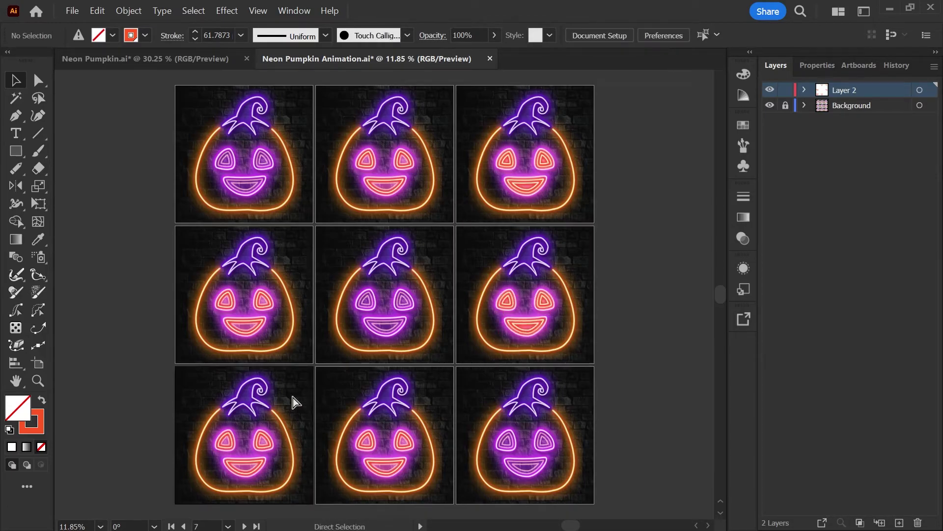
{"action": "left_click", "coordinate": [294, 399]}
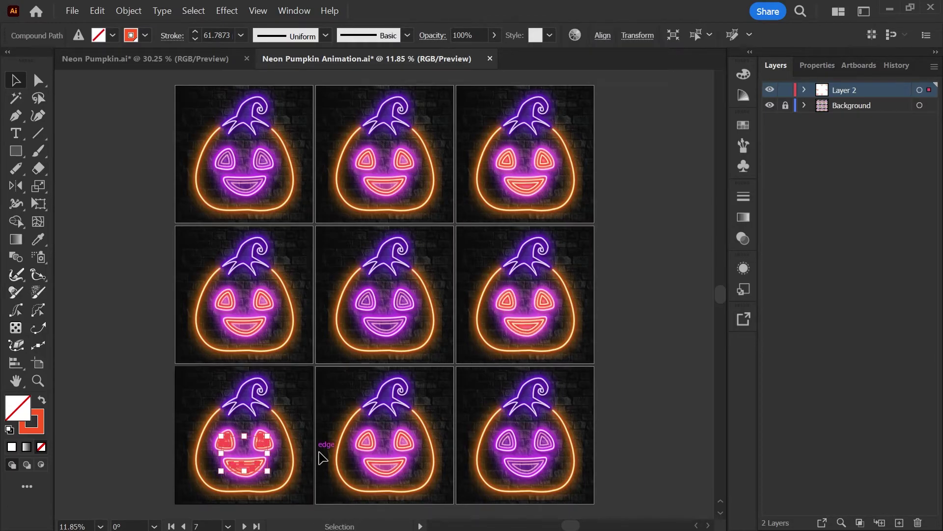
{"action": "left_click", "coordinate": [435, 492]}
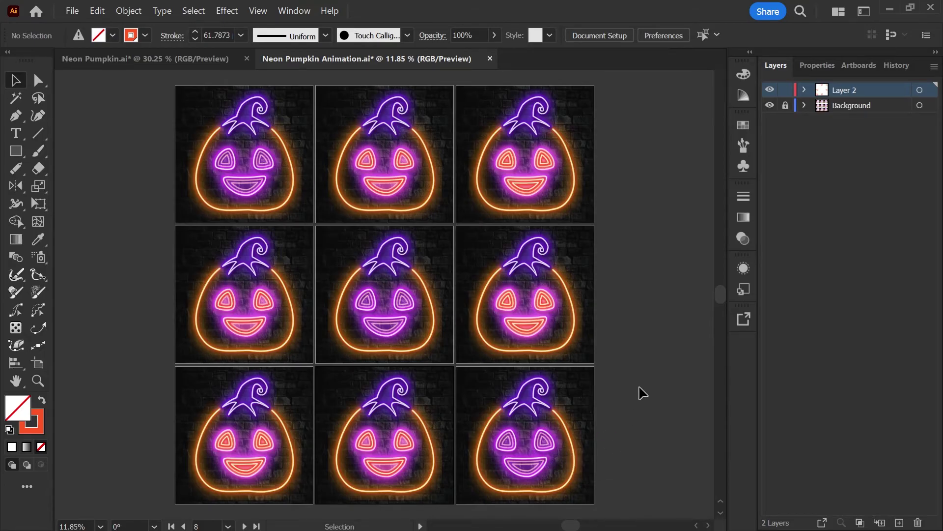
Save Neon Pumpkin Animation.ai and bring up the installed extensions.
{"action": "left_click", "coordinate": [72, 10]}
{"action": "left_click", "coordinate": [241, 137]}
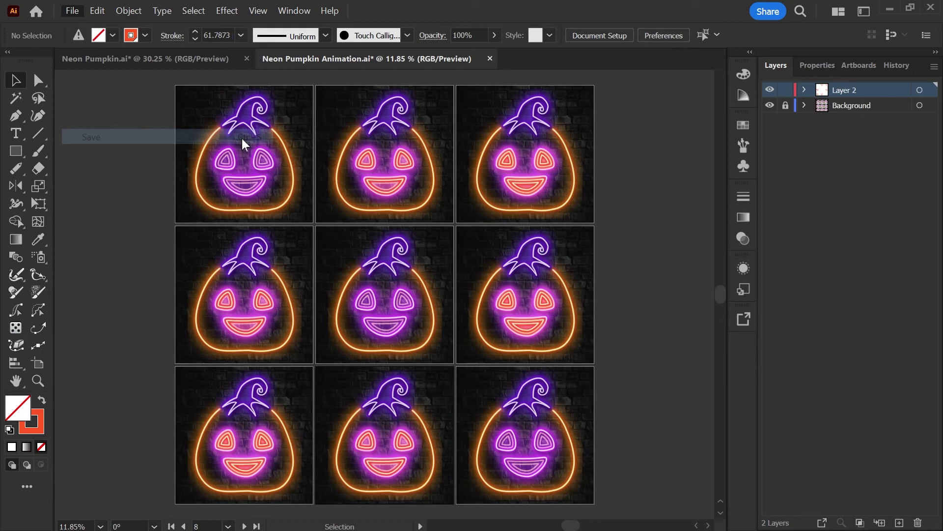
{"action": "left_click", "coordinate": [294, 10]}
Launch GIFStudio and import the nine pumpkin artboards as frames of 1 s each.
{"action": "mouse_move", "coordinate": [365, 96]}
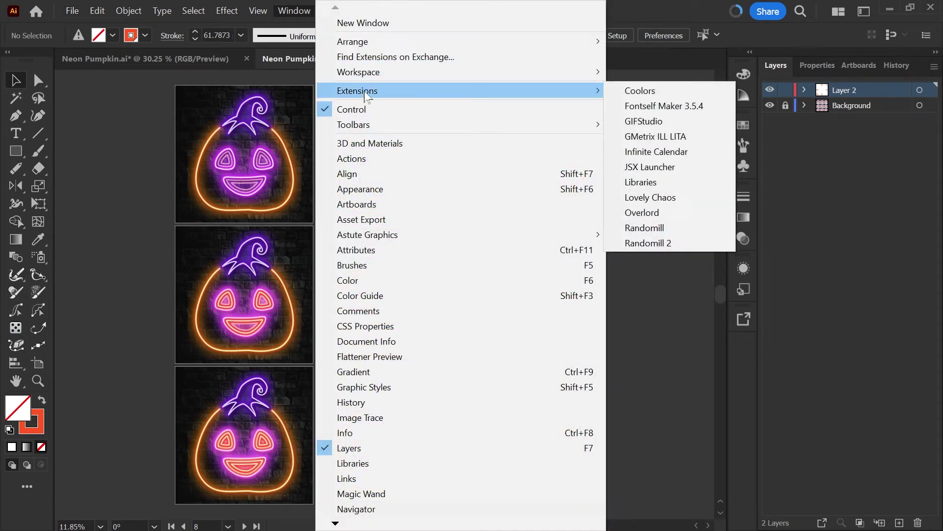
{"action": "left_click", "coordinate": [674, 122]}
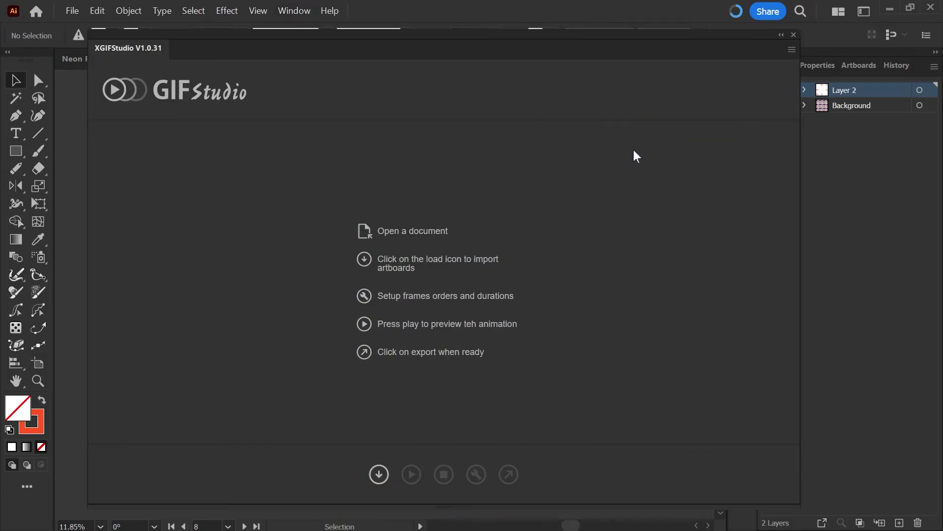
{"action": "left_click", "coordinate": [378, 477]}
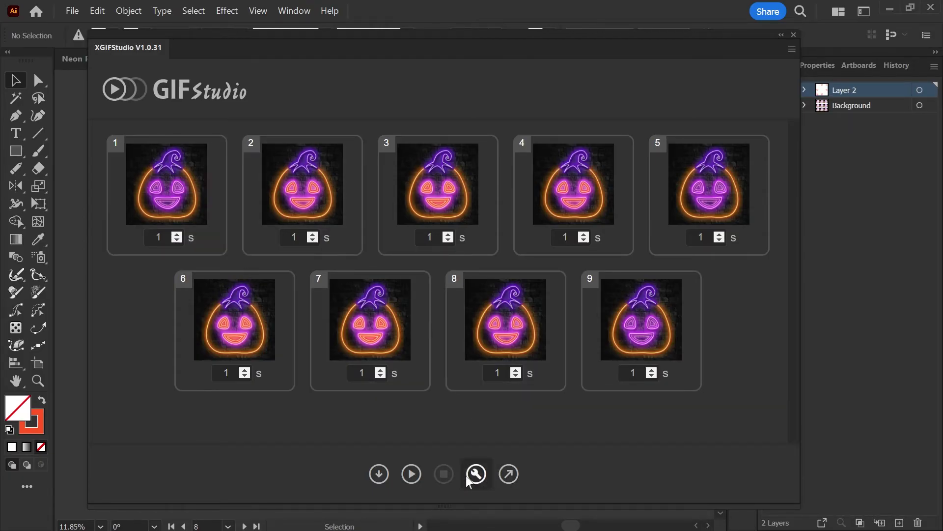
{"action": "left_click", "coordinate": [412, 479]}
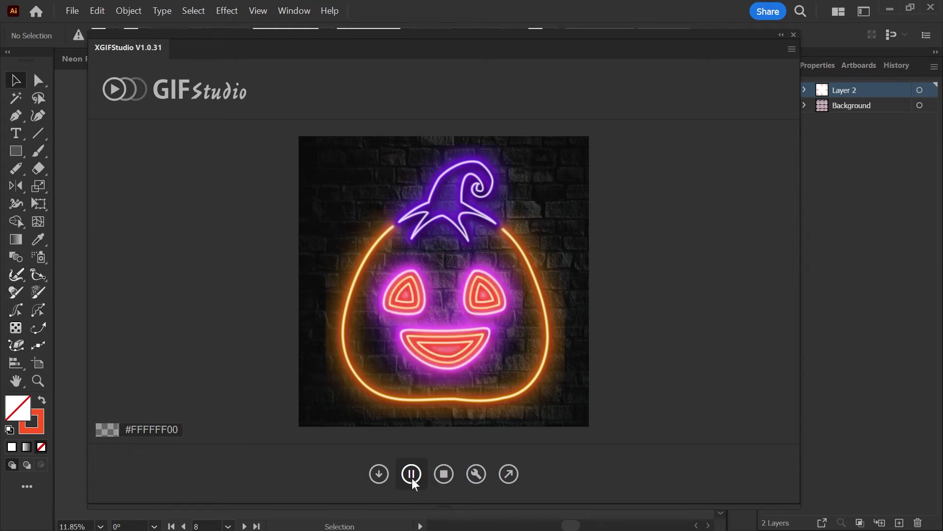
{"action": "left_click", "coordinate": [477, 473]}
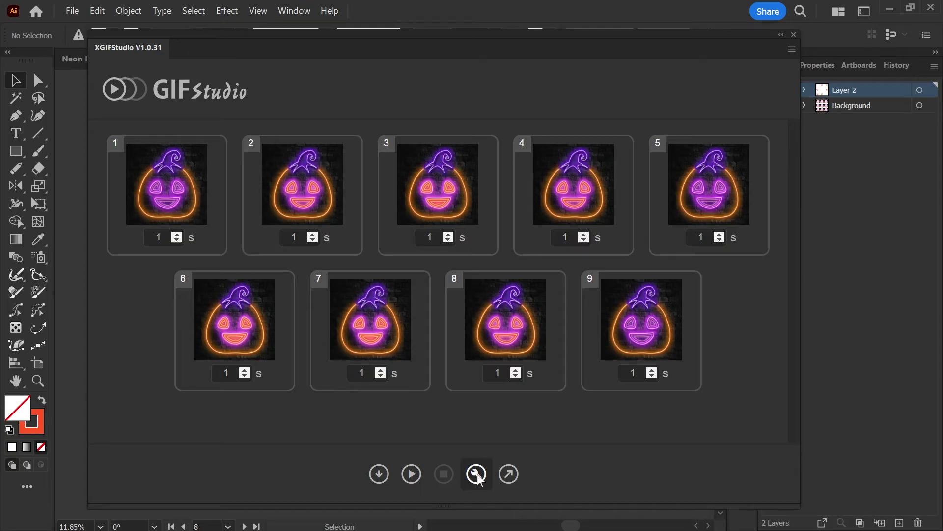
Set all nine frame durations to .5 s and play the faster blinking preview.
{"action": "left_click_drag", "start_coordinate": [175, 219], "coordinate": [360, 251]}
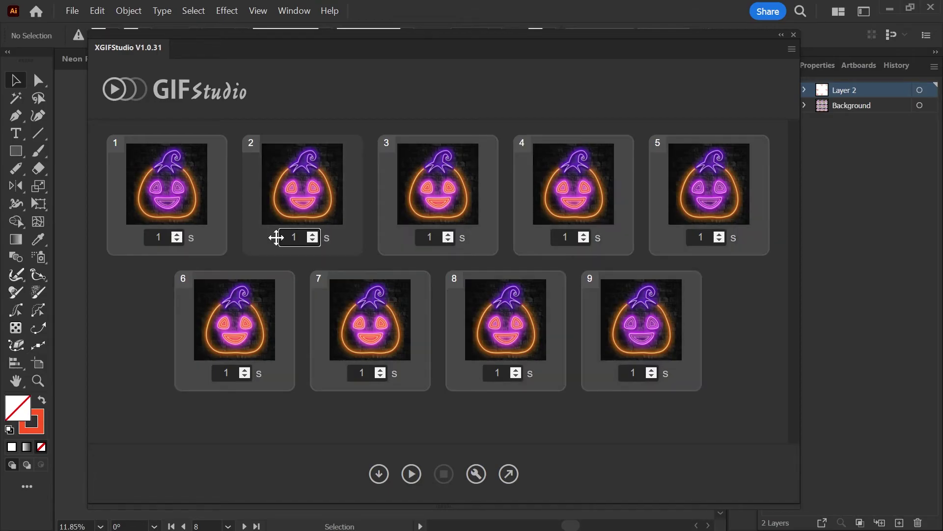
{"action": "type", "text": "1"}
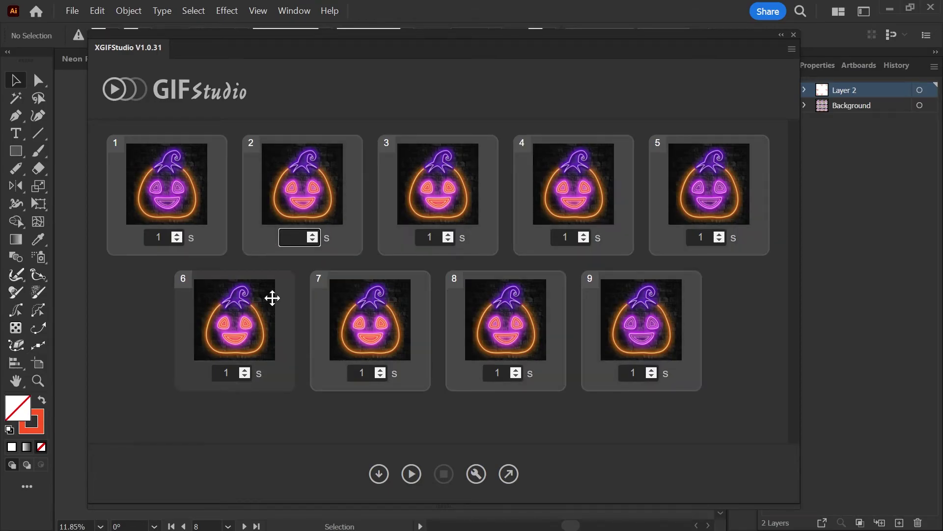
{"action": "type", "text": ".5"}
{"action": "key", "text": "Return"}
{"action": "left_click", "coordinate": [411, 473]}
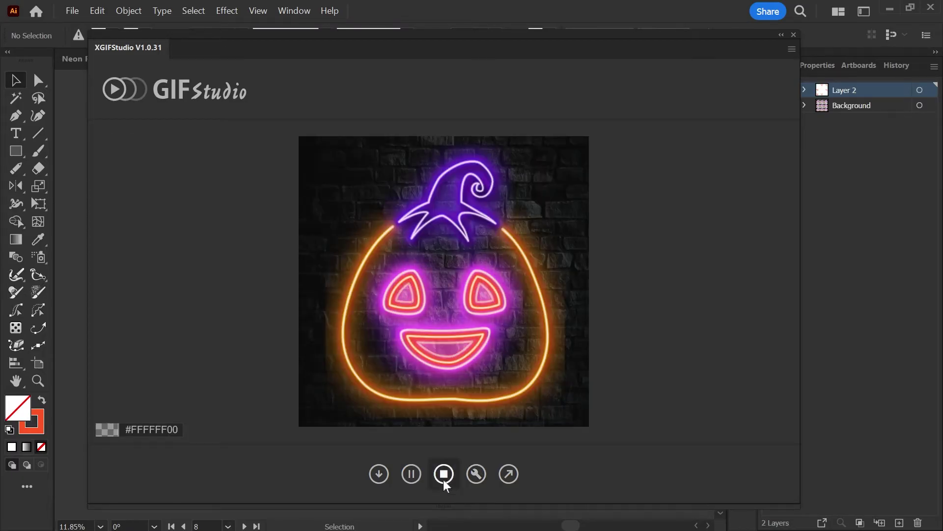
Export the animation as a GIF to the Neon Pumpkin folder and preview it in Photos.
{"action": "left_click", "coordinate": [508, 475]}
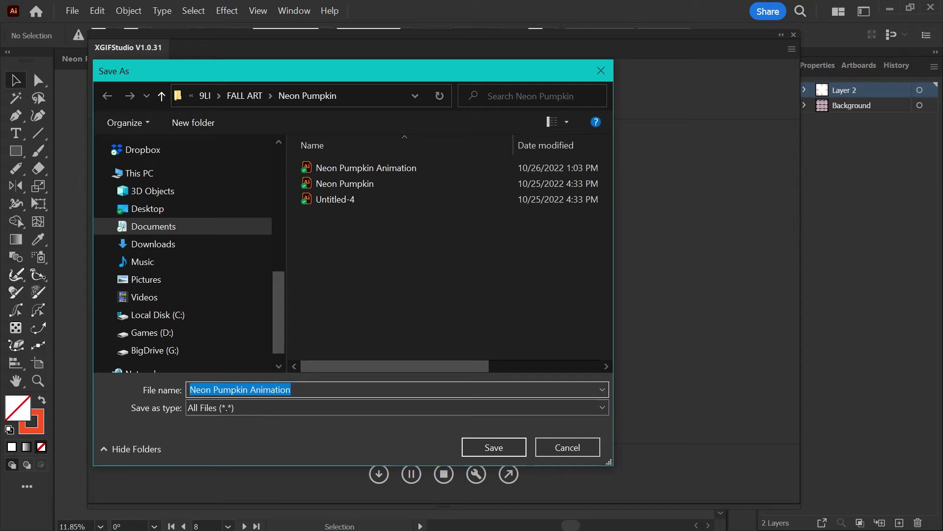
{"action": "left_click", "coordinate": [488, 453]}
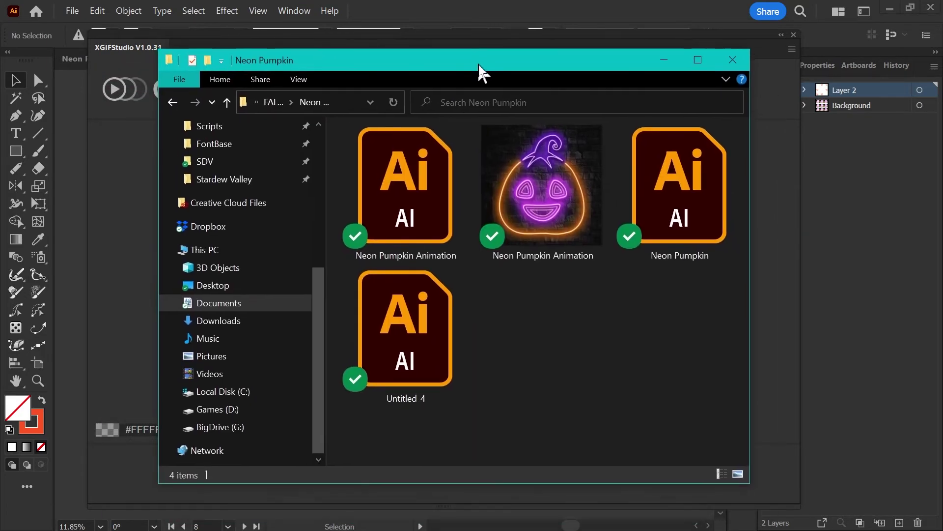
{"action": "double_click", "coordinate": [564, 240]}
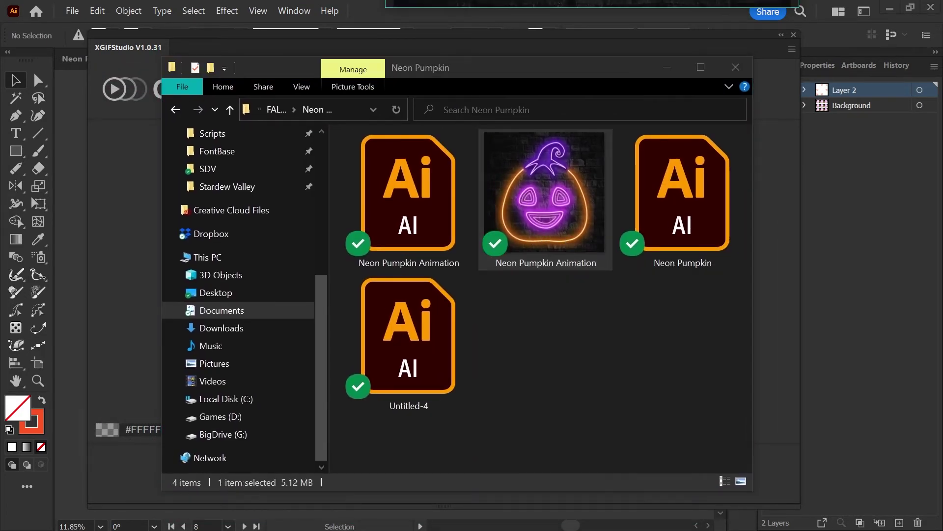
{"action": "left_click_drag", "start_coordinate": [338, 74], "coordinate": [361, 63]}
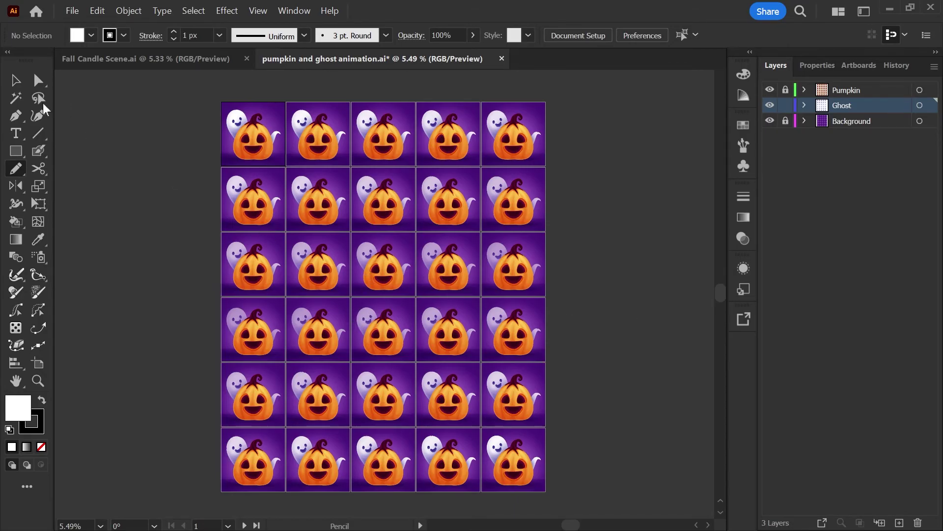
With the Appearance panel shown, select the ghosts in the first frame and row 4, column 1.
{"action": "left_click", "coordinate": [15, 80]}
{"action": "key", "text": "shift+F6"}
{"action": "left_click", "coordinate": [237, 122]}
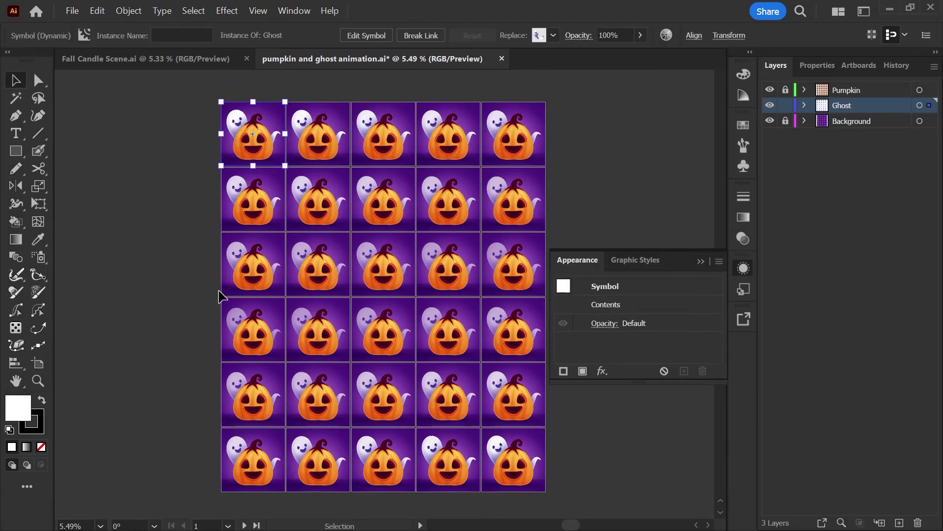
{"action": "left_click", "coordinate": [237, 319]}
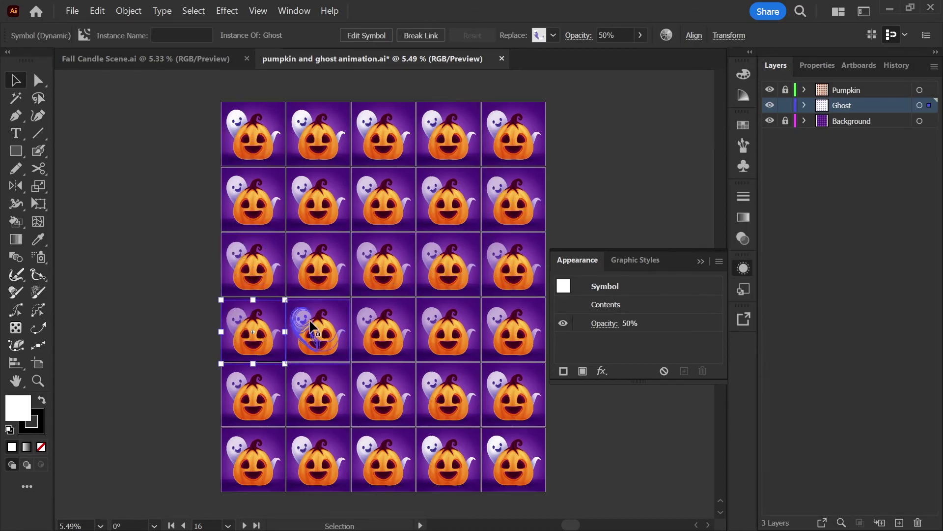
Check the ghost opacity across row 3, from column 5 back to column 1.
{"action": "left_click", "coordinate": [498, 259]}
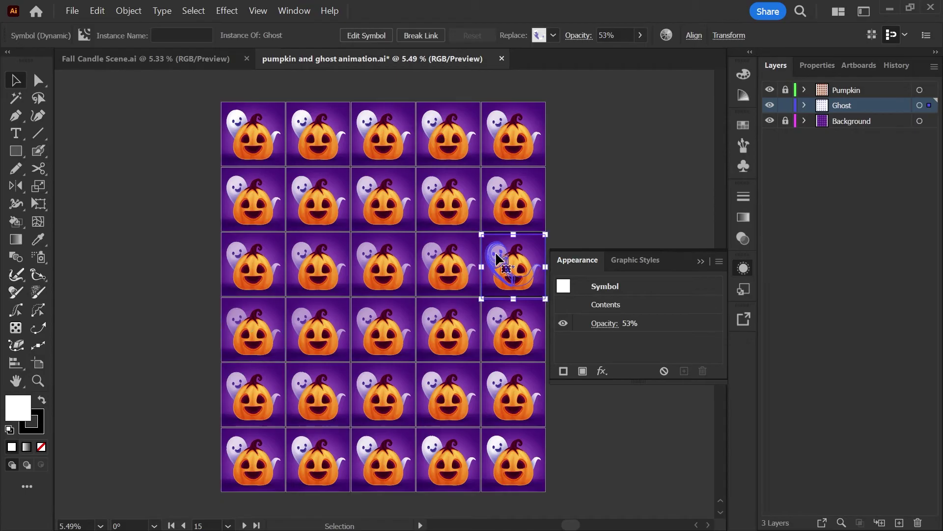
{"action": "left_click", "coordinate": [432, 259]}
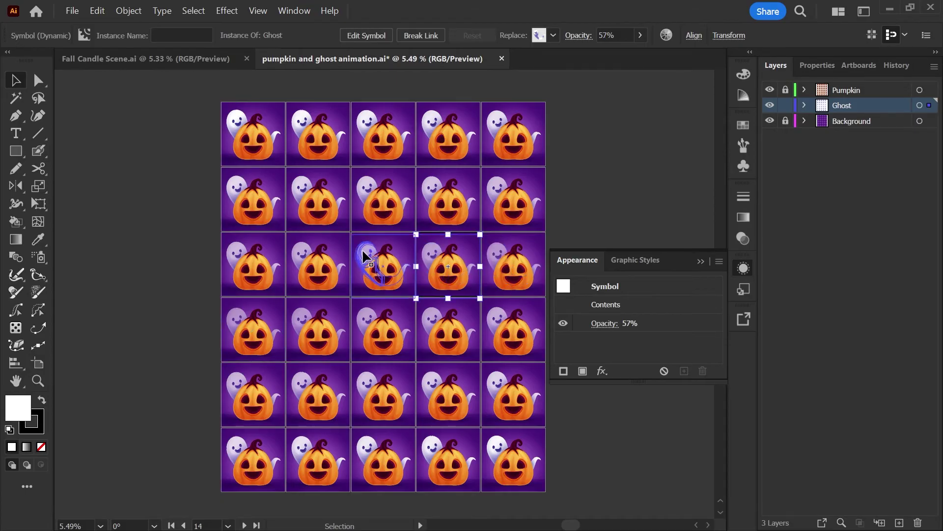
{"action": "left_click", "coordinate": [366, 256]}
{"action": "left_click", "coordinate": [302, 255]}
{"action": "left_click", "coordinate": [236, 250]}
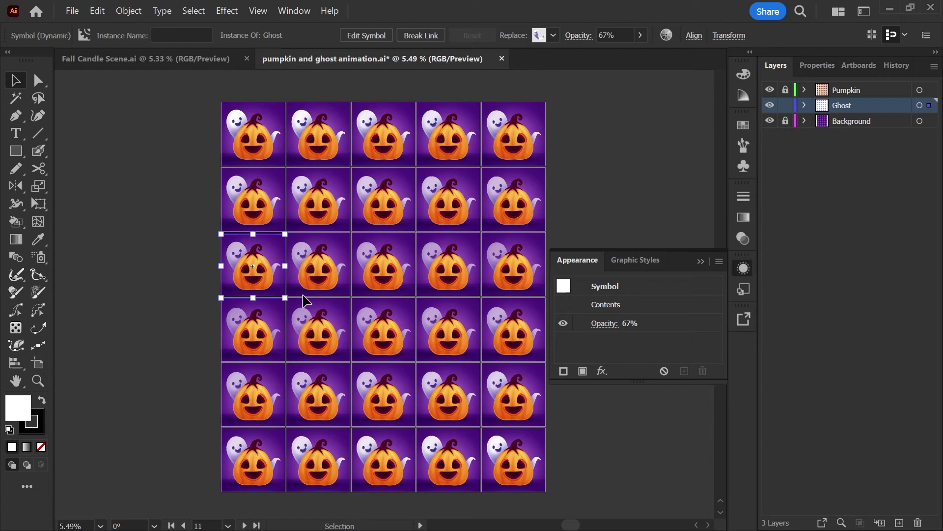
Check ghost opacity across row 4, columns 2 to 5, then show the ghost's Properties.
{"action": "left_click", "coordinate": [304, 324]}
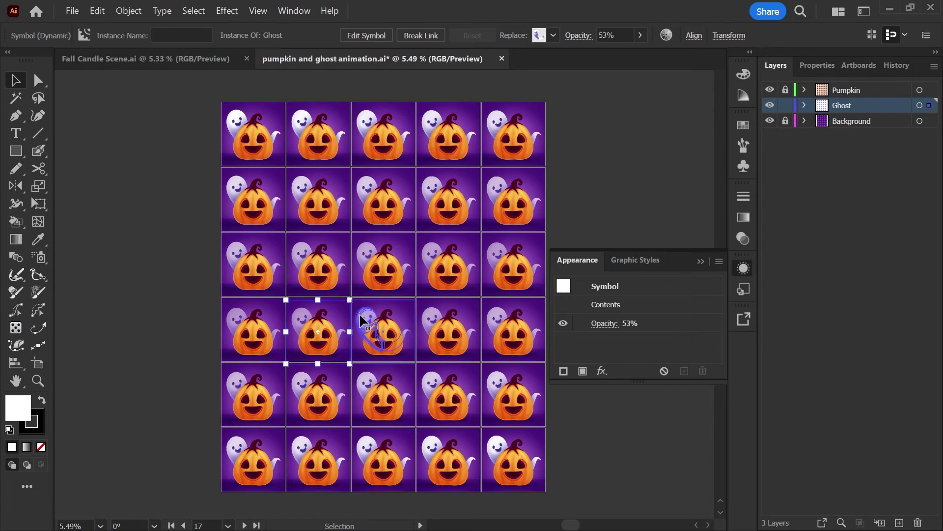
{"action": "left_click", "coordinate": [362, 320]}
{"action": "left_click", "coordinate": [431, 320]}
{"action": "left_click", "coordinate": [487, 320]}
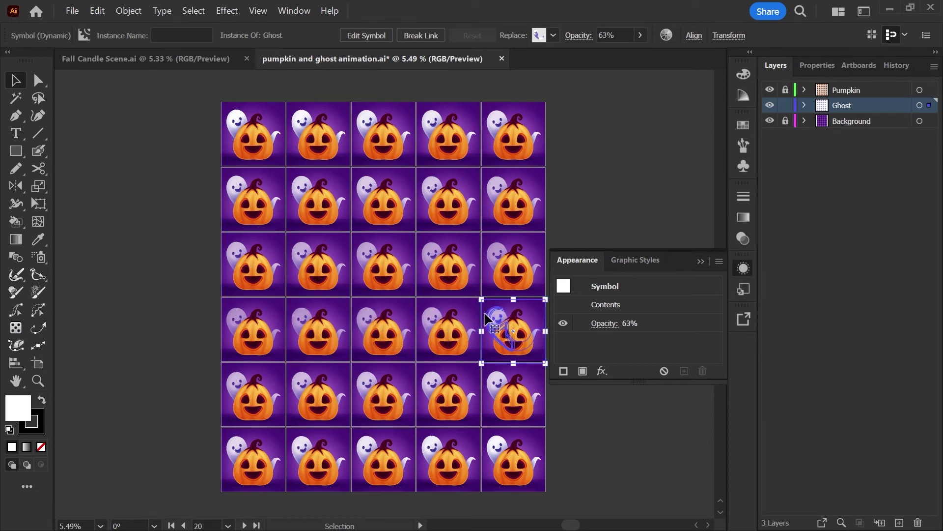
{"action": "left_click", "coordinate": [744, 268]}
{"action": "left_click", "coordinate": [814, 65]}
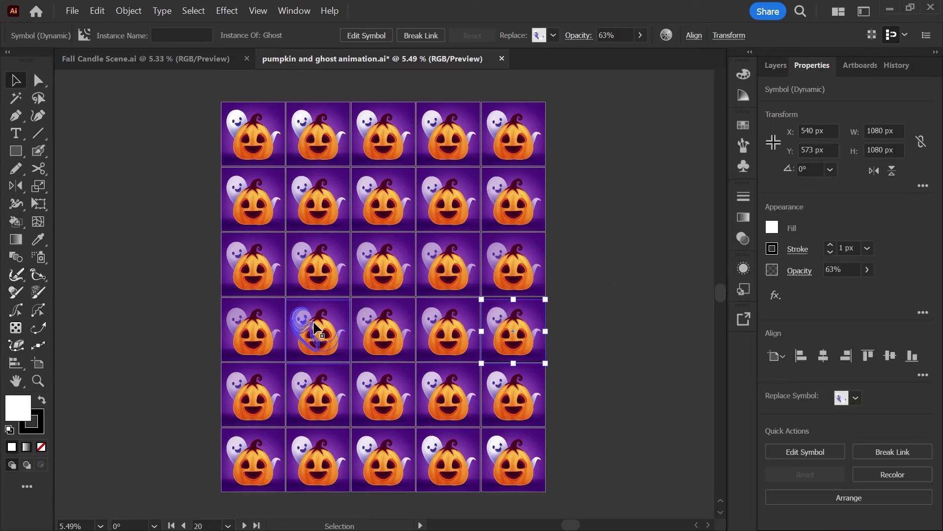
Check the ghost opacity in row 4, column 1 and across the first-row frames.
{"action": "left_click", "coordinate": [235, 321]}
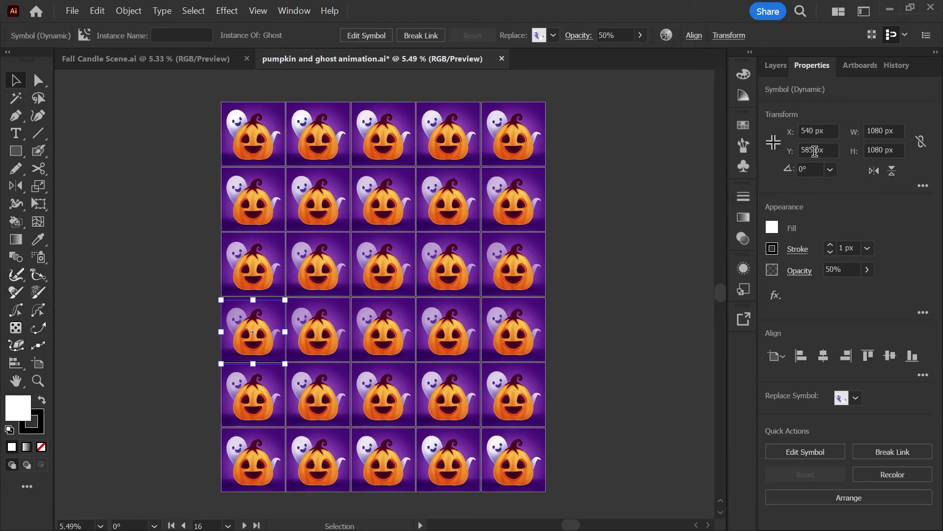
{"action": "left_click", "coordinate": [250, 135]}
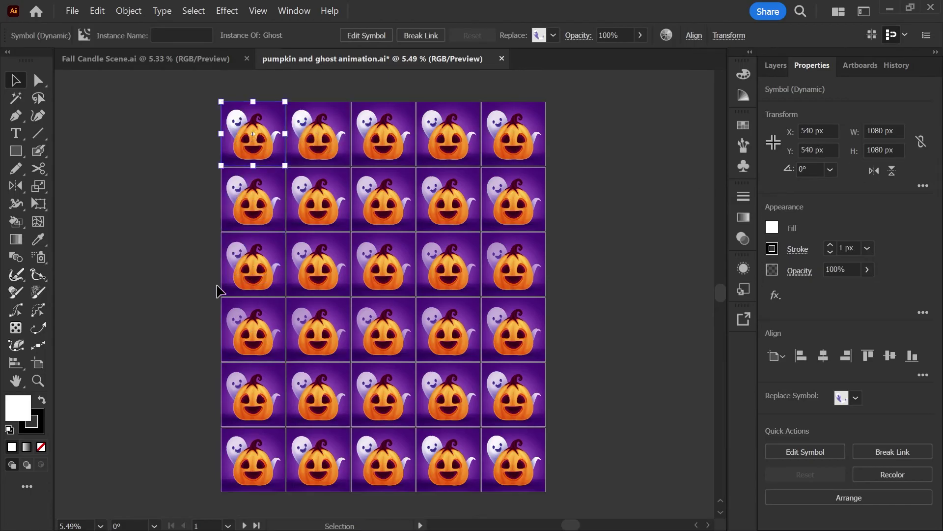
{"action": "left_click", "coordinate": [297, 127]}
{"action": "left_click", "coordinate": [398, 123]}
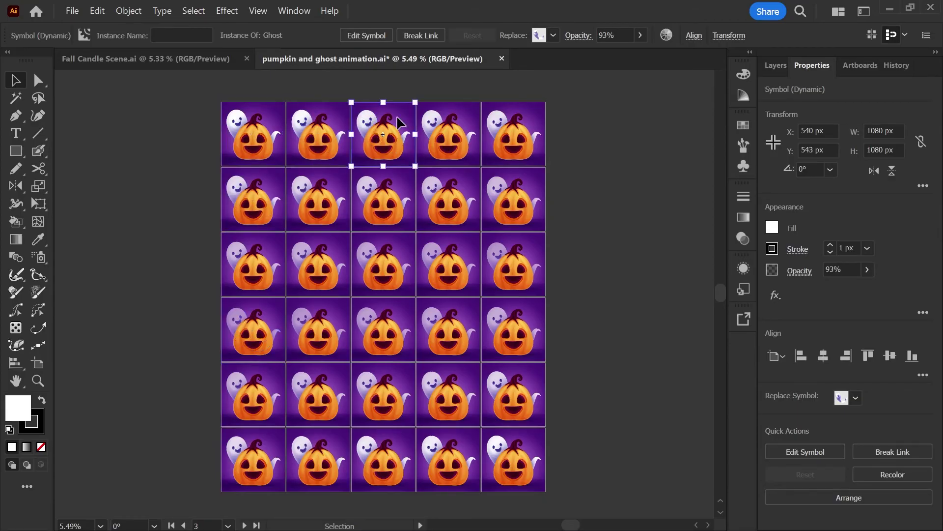
{"action": "left_click", "coordinate": [432, 123]}
{"action": "left_click", "coordinate": [497, 130]}
Check the row 4 and row 5 ghost opacities, then deselect everything.
{"action": "left_click", "coordinate": [283, 325]}
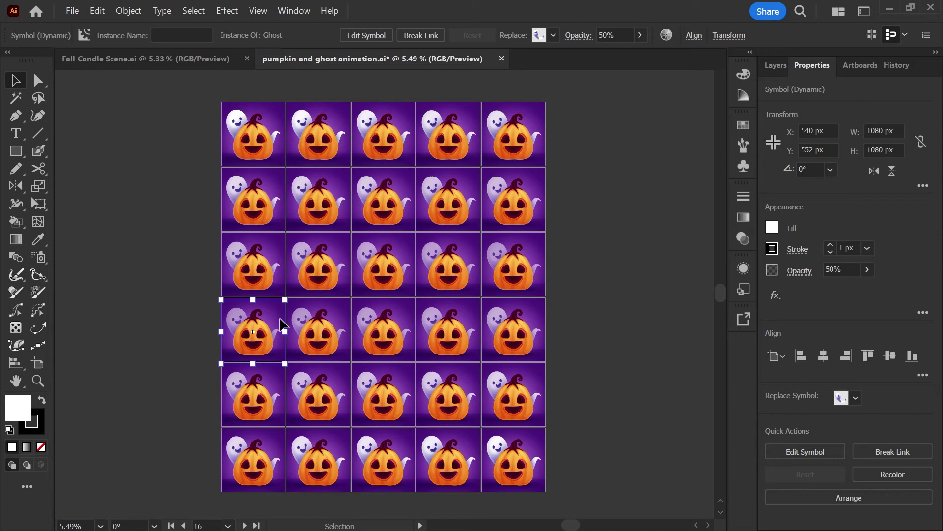
{"action": "left_click", "coordinate": [437, 325]}
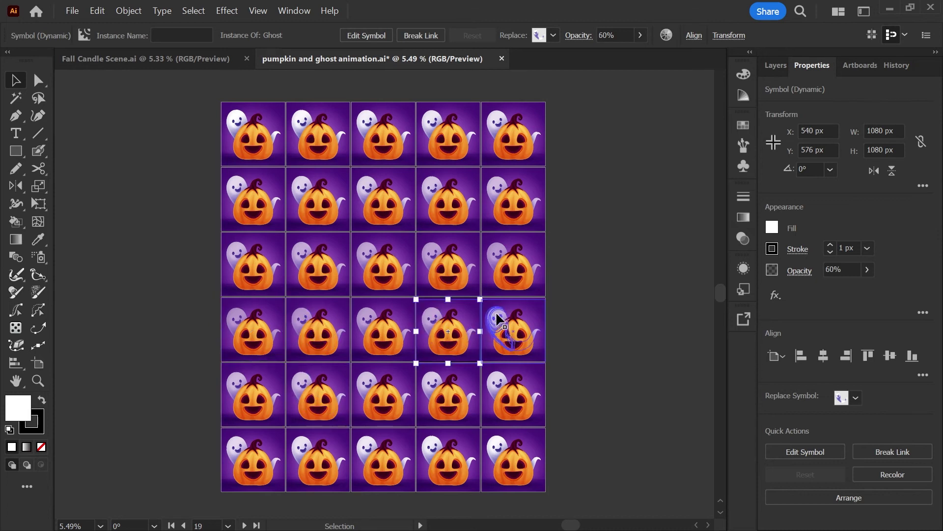
{"action": "left_click", "coordinate": [498, 320]}
{"action": "left_click", "coordinate": [239, 393]}
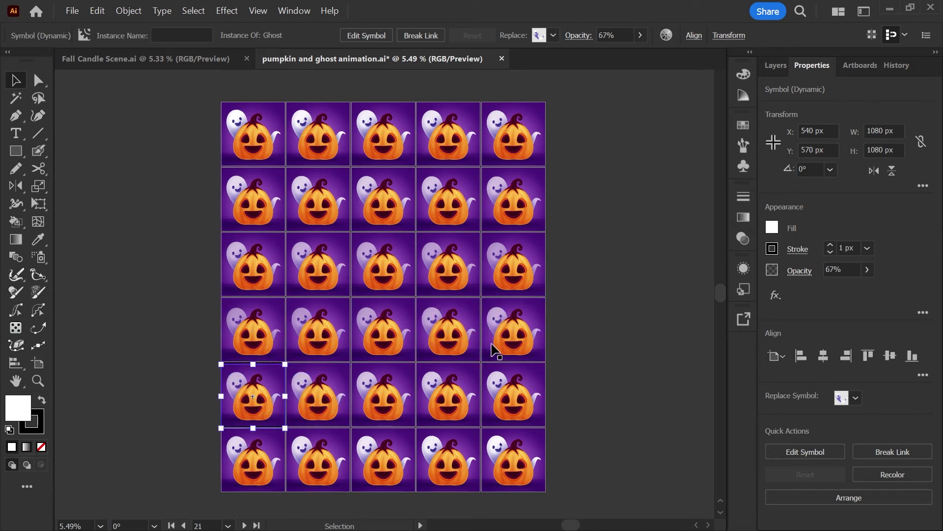
{"action": "left_click", "coordinate": [592, 320]}
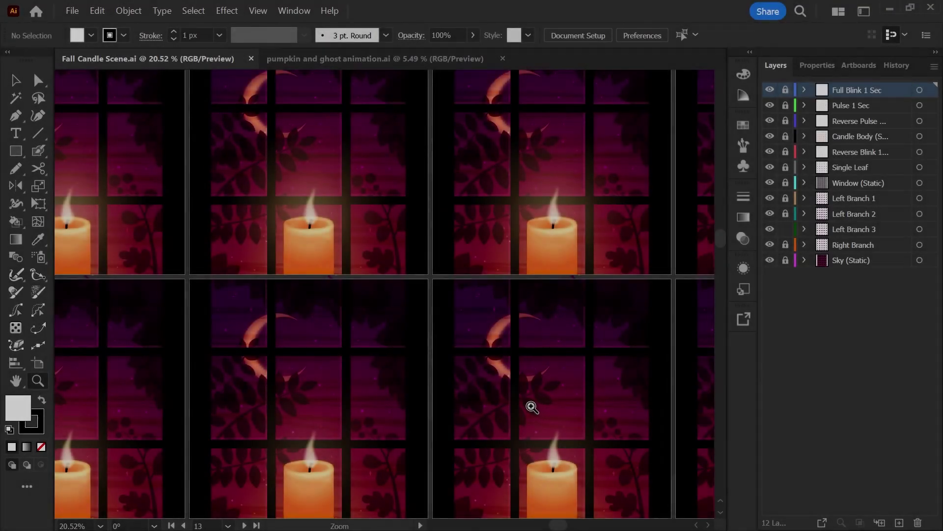
Scroll through the candle frames and make the Candle Glow 2 and Stars layers visible.
{"action": "scroll", "coordinate": [531, 404], "scroll_direction": "down", "scroll_amount": 1}
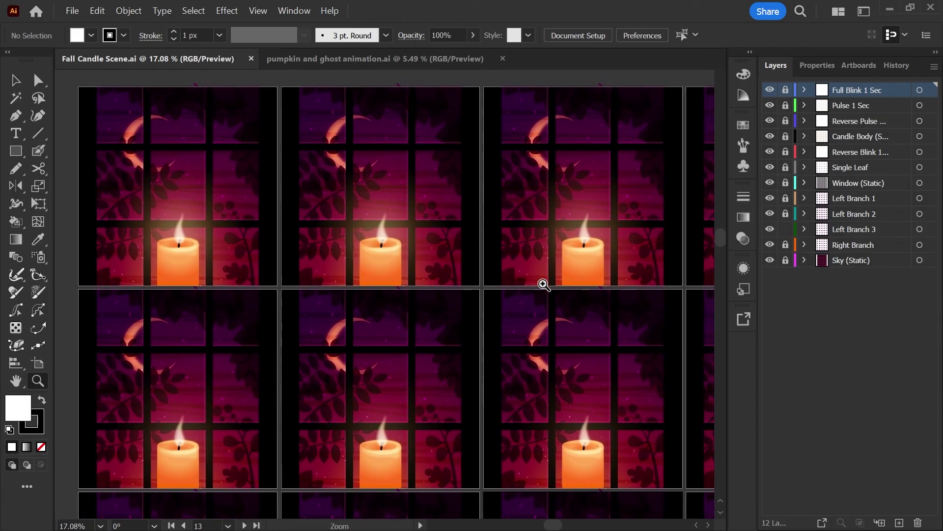
{"action": "scroll", "coordinate": [441, 344], "scroll_direction": "down", "scroll_amount": 3}
{"action": "scroll", "coordinate": [310, 297], "scroll_direction": "down", "scroll_amount": 3}
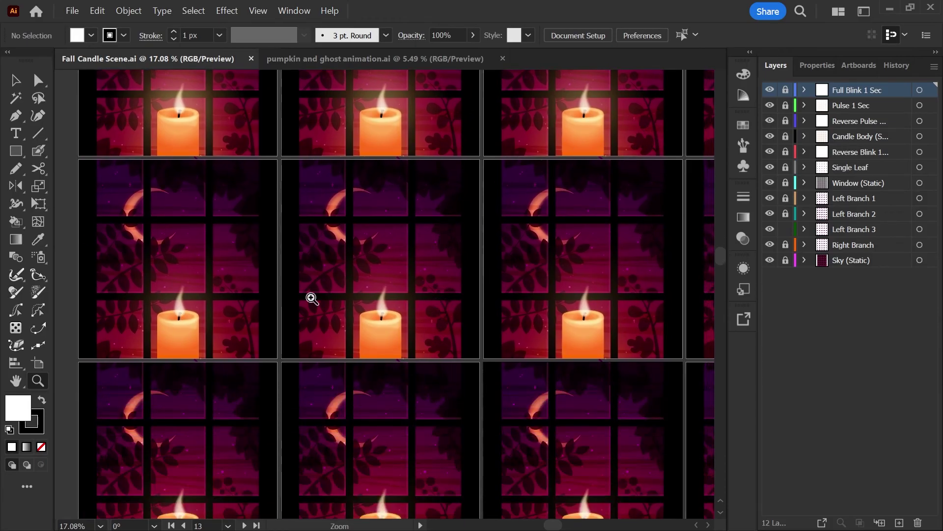
{"action": "scroll", "coordinate": [305, 311], "scroll_direction": "down", "scroll_amount": 2}
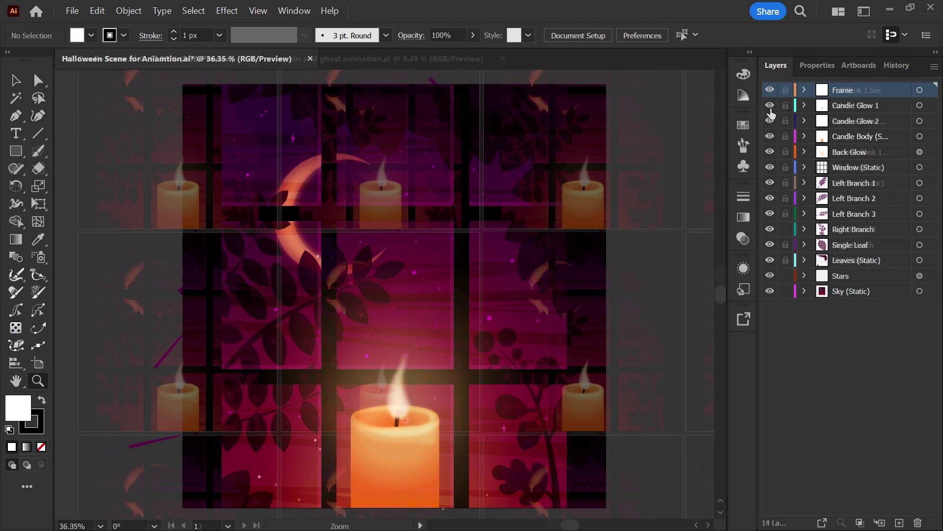
{"action": "left_click", "coordinate": [769, 121]}
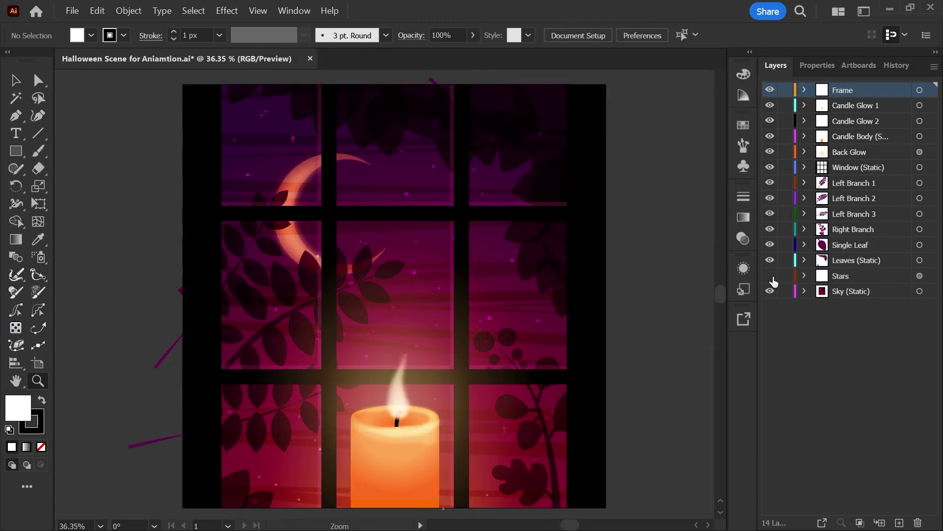
{"action": "left_click", "coordinate": [770, 275]}
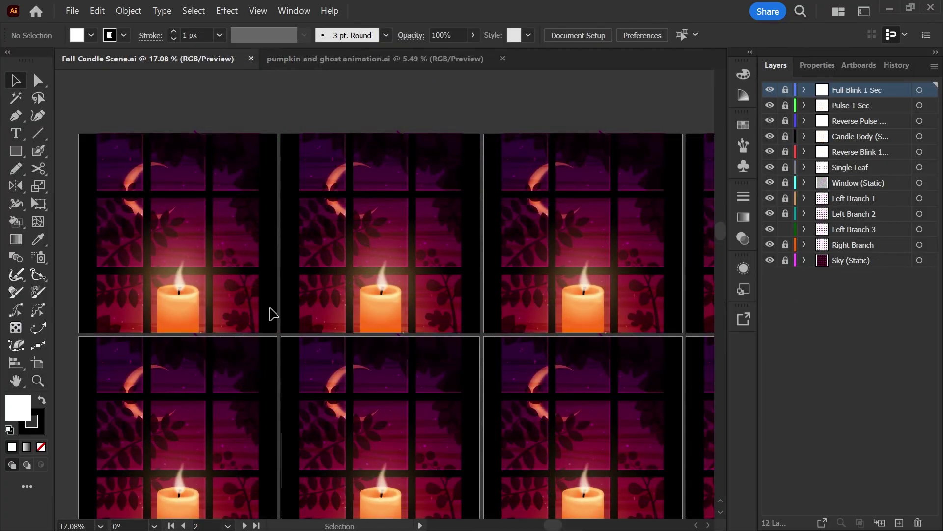
Rotate the Left Branch 3 leaf branch beside the candle by about 9.43°.
{"action": "left_click", "coordinate": [322, 305]}
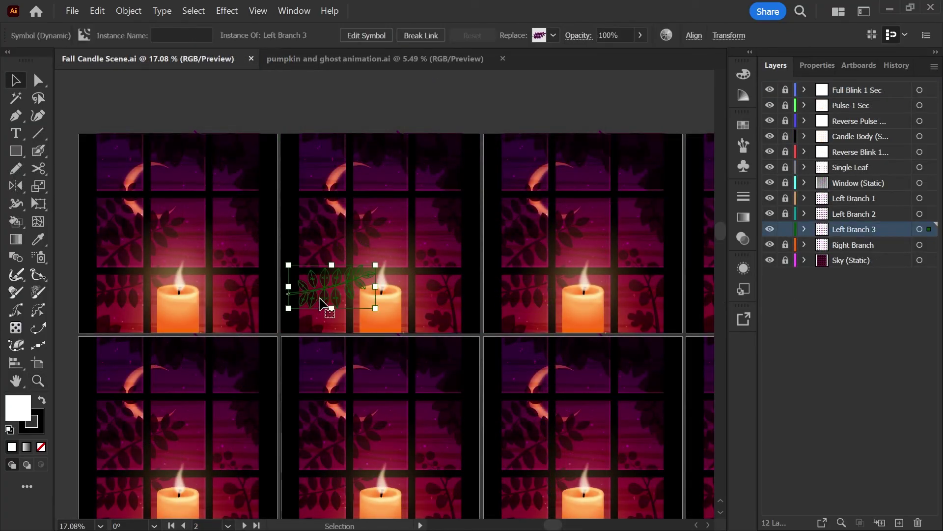
{"action": "key", "text": "z"}
{"action": "left_click_drag", "start_coordinate": [285, 291], "coordinate": [214, 310]}
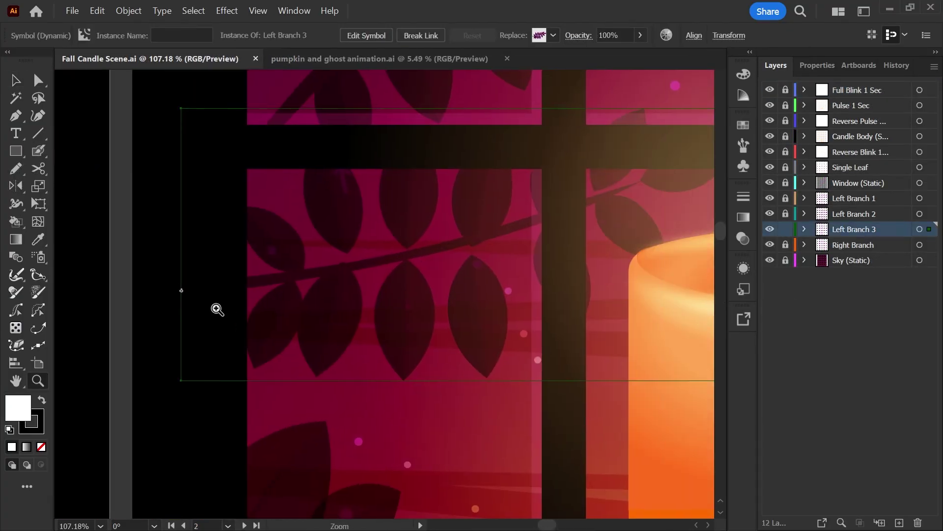
{"action": "key", "text": "ctrl+0"}
{"action": "key", "text": "v"}
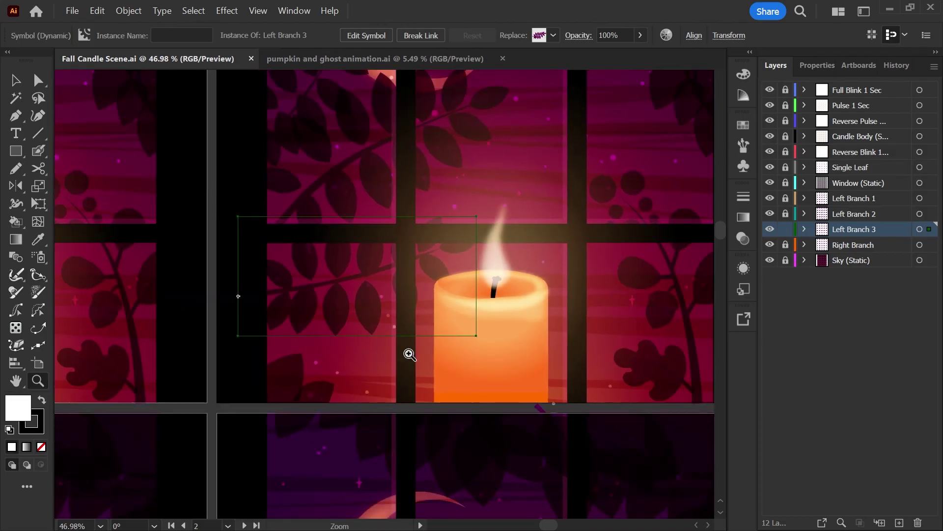
{"action": "mouse_move", "coordinate": [482, 214]}
{"action": "left_mouse_down"}
{"action": "mouse_move", "coordinate": [470, 194]}
{"action": "mouse_move", "coordinate": [462, 198]}
{"action": "mouse_move", "coordinate": [453, 320]}
{"action": "mouse_move", "coordinate": [442, 183]}
{"action": "mouse_move", "coordinate": [488, 269]}
{"action": "mouse_move", "coordinate": [471, 222]}
{"action": "left_mouse_up"}
{"action": "scroll", "coordinate": [616, 277], "scroll_direction": "up", "scroll_amount": 1}
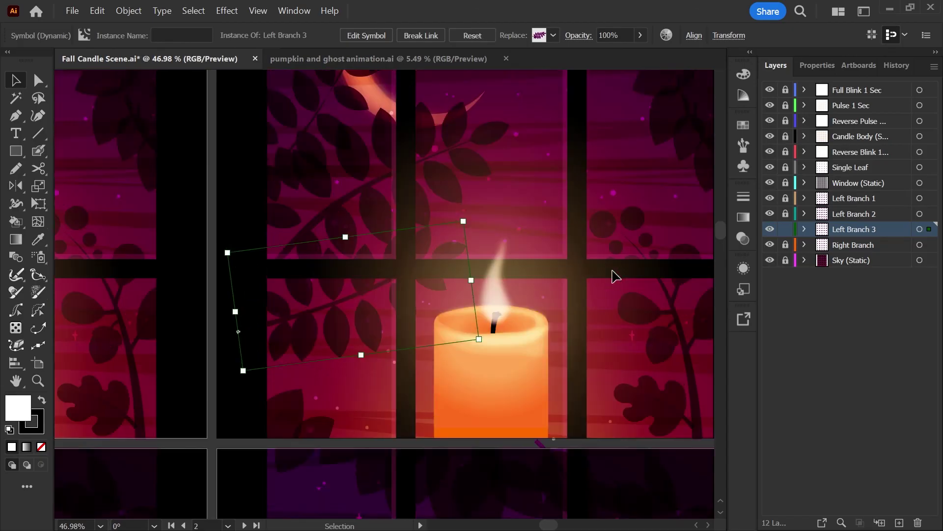
{"action": "scroll", "coordinate": [615, 277], "scroll_direction": "up", "scroll_amount": 5}
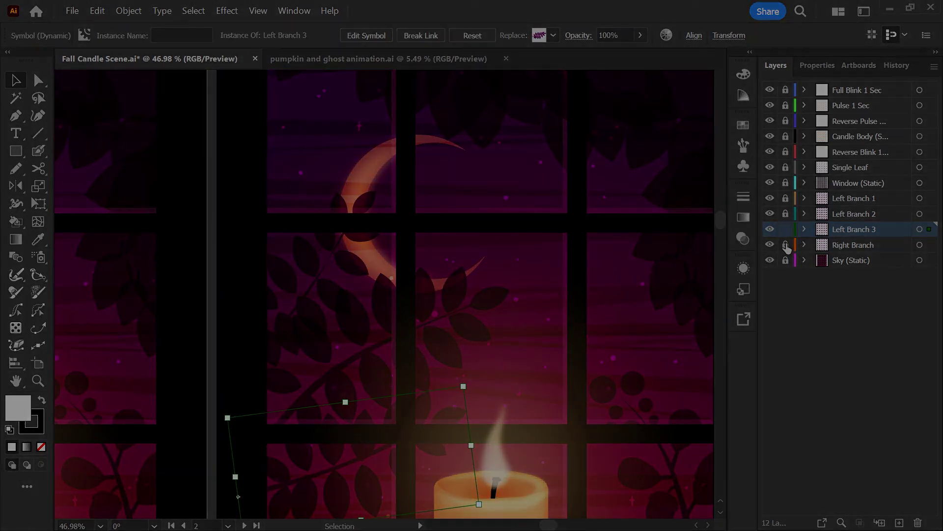